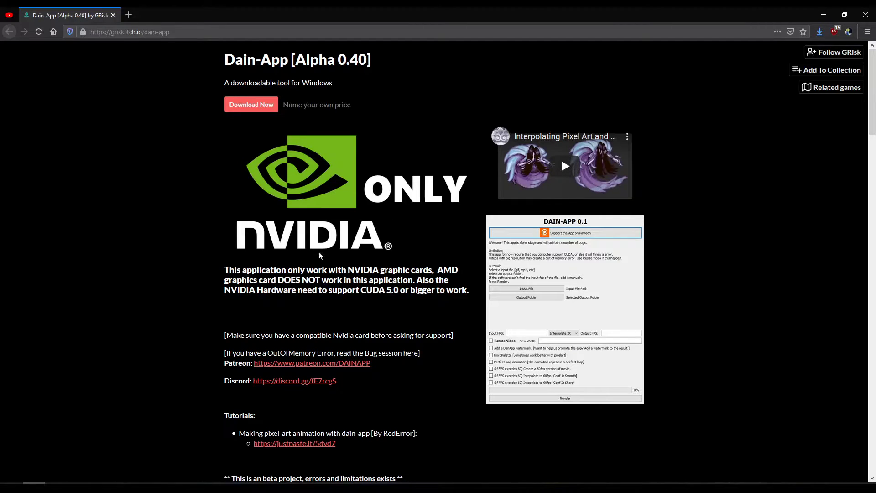
Download DAIN_APP Alpha 0.40 from itch.io for free and show the .rar in Downloads
drag(360, 291, 379, 290)
click(147, 182)
click(250, 107)
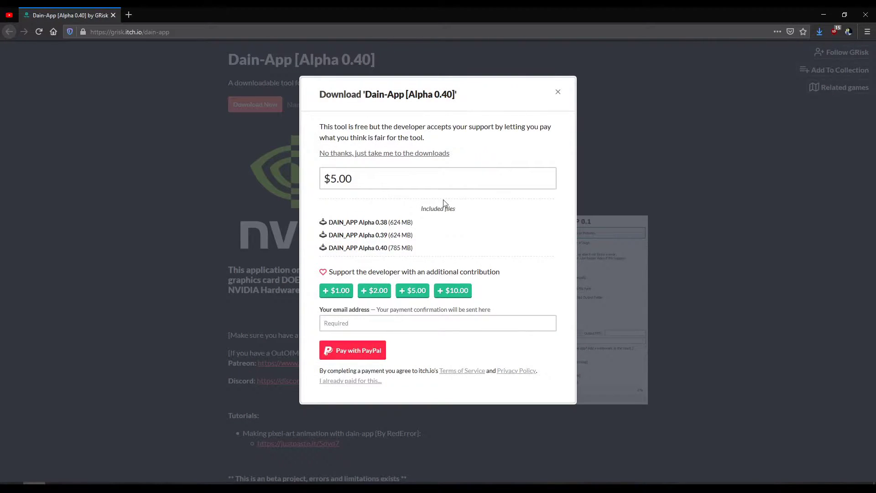
click(428, 184)
text(0)
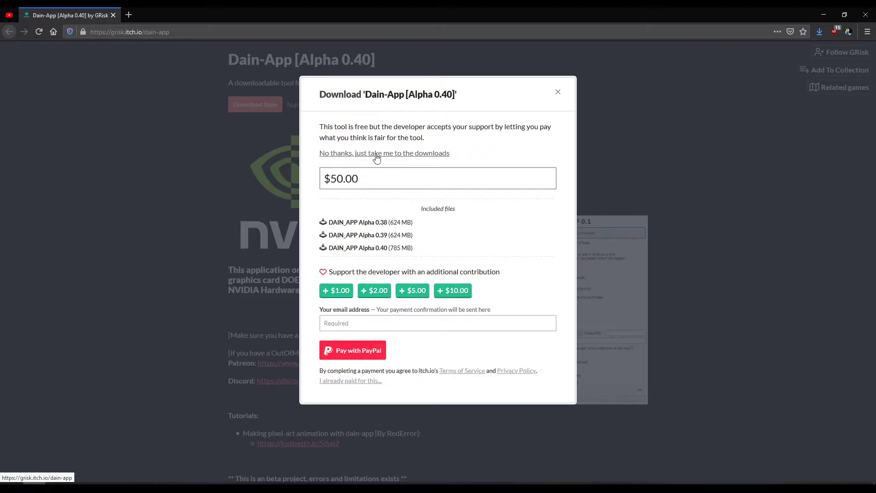
click(417, 154)
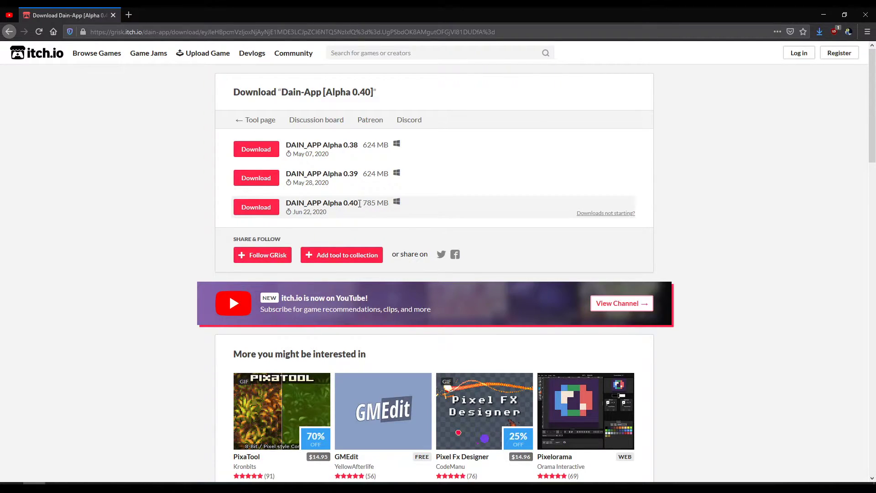
click(256, 207)
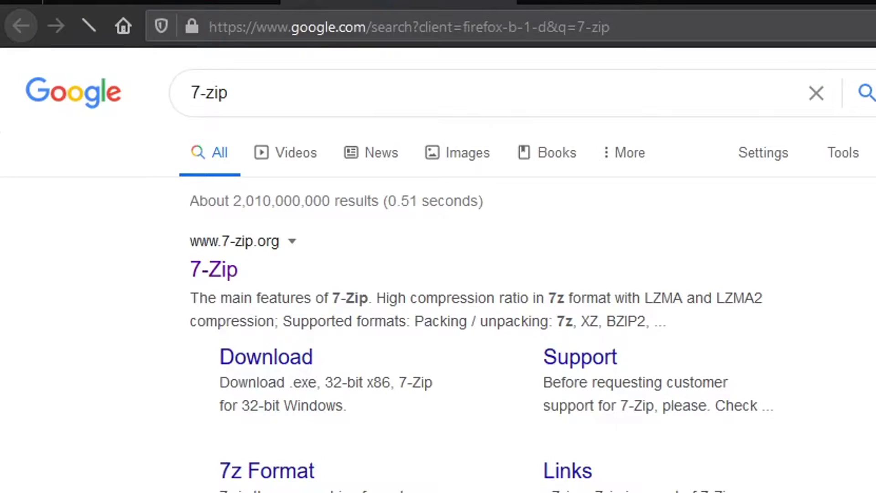
click(22, 26)
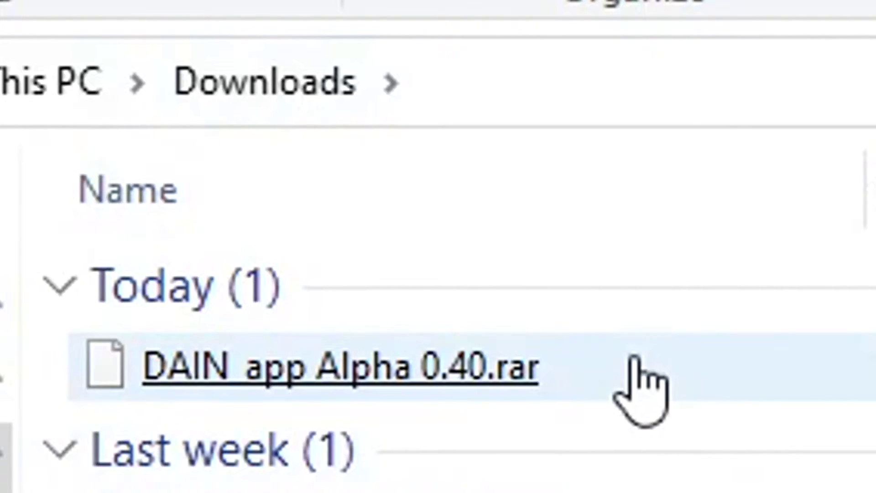
Try extracting the Alpha 0.40 .rar to C:\dain with 7-Zip, dismiss the error, and browse to C:
right_click(652, 358)
key(Escape)
right_click(641, 365)
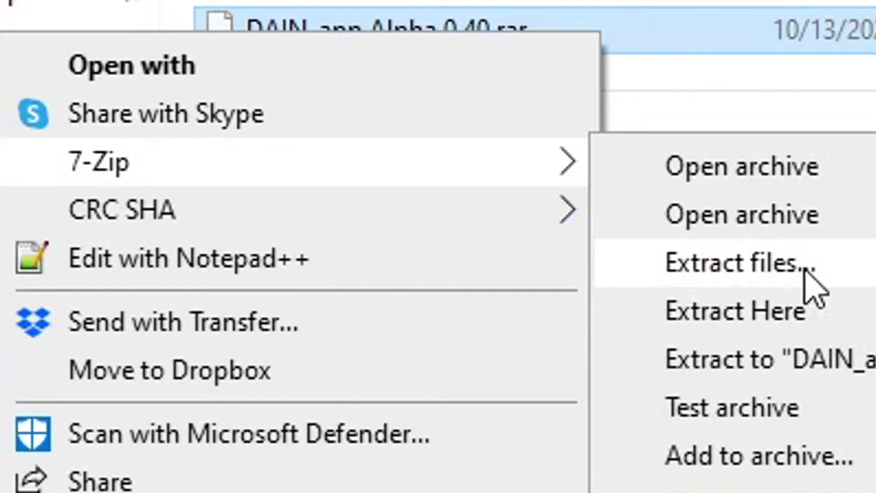
click(739, 263)
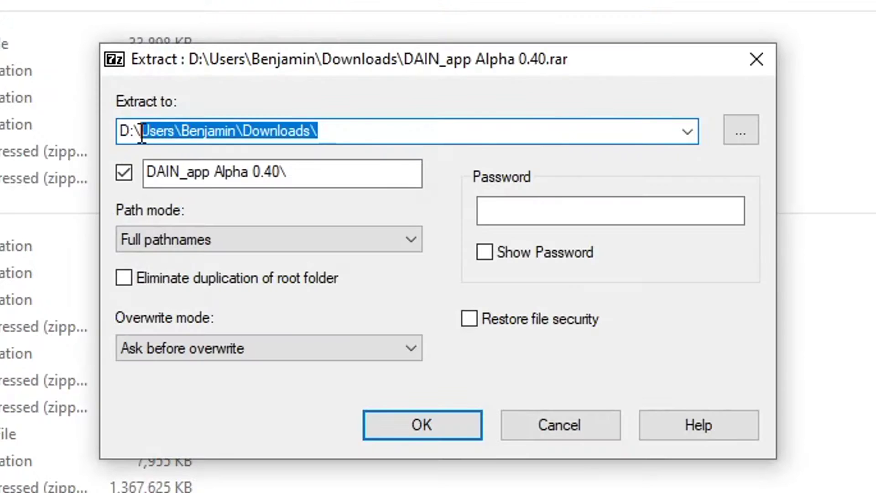
text(:C)
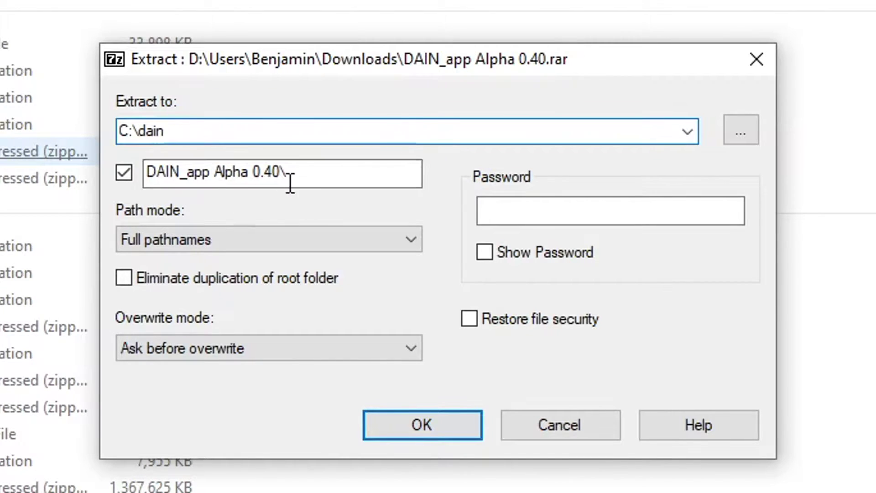
click(437, 423)
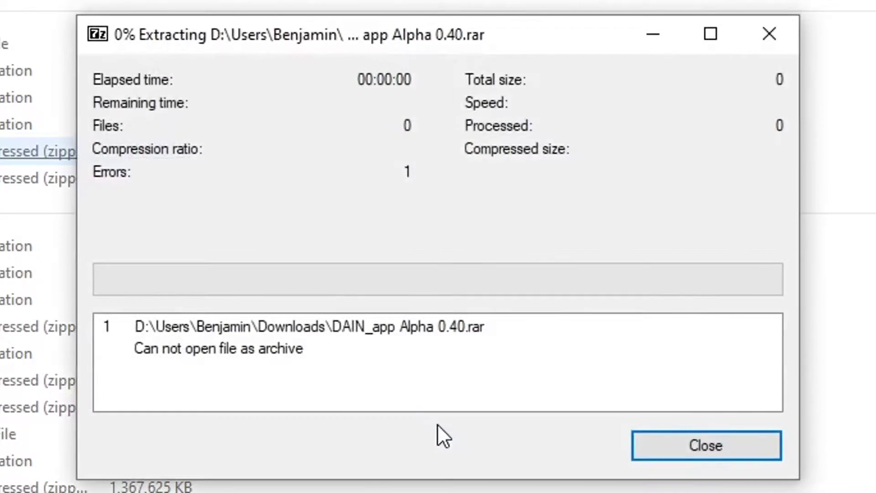
click(708, 444)
click(707, 461)
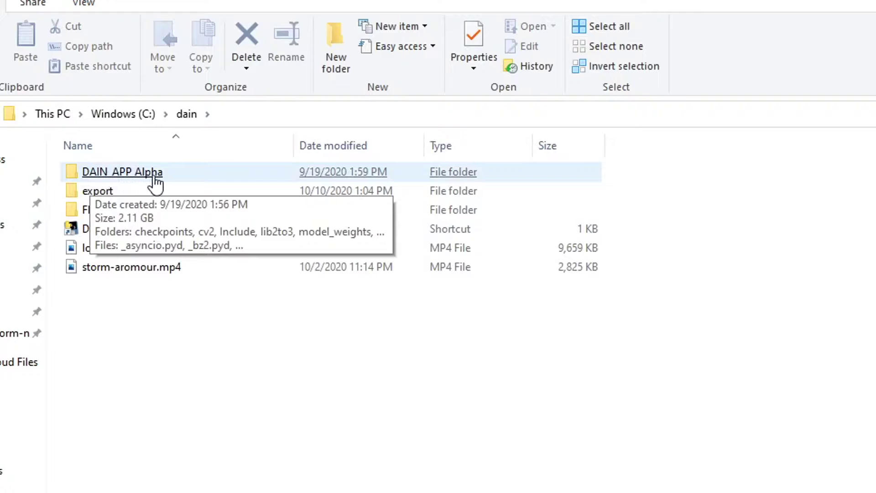
Put a DAINAPP.exe shortcut on the desktop, then play lofi.mp4 in Photos
click(155, 178)
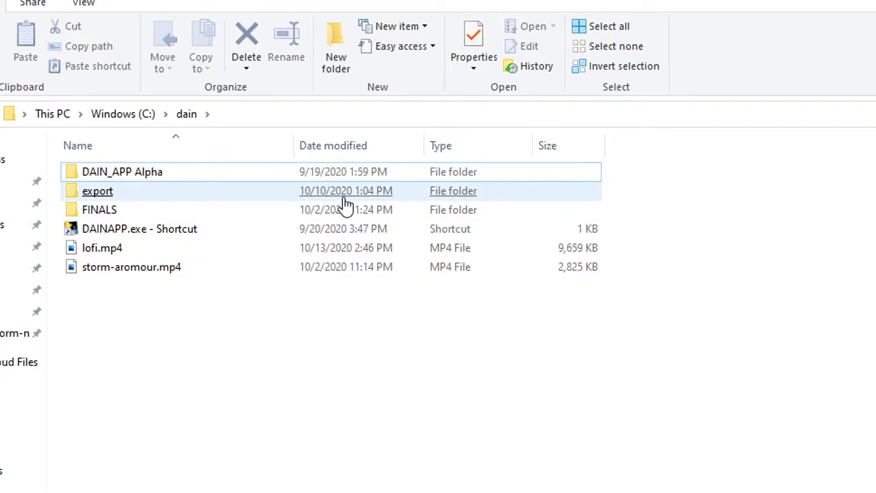
click(362, 215)
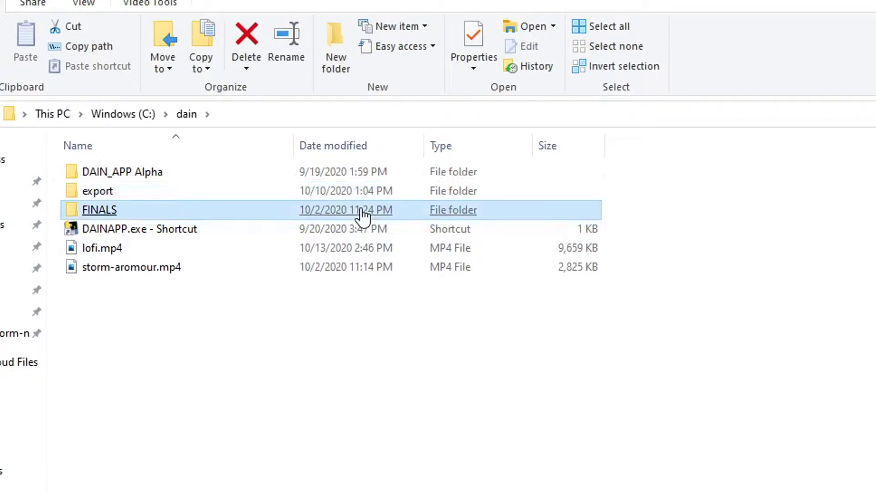
click(430, 389)
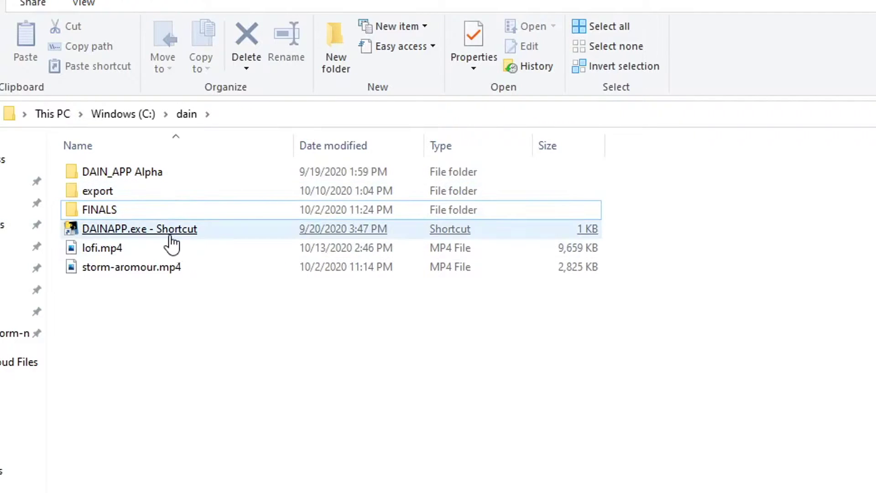
double_click(172, 172)
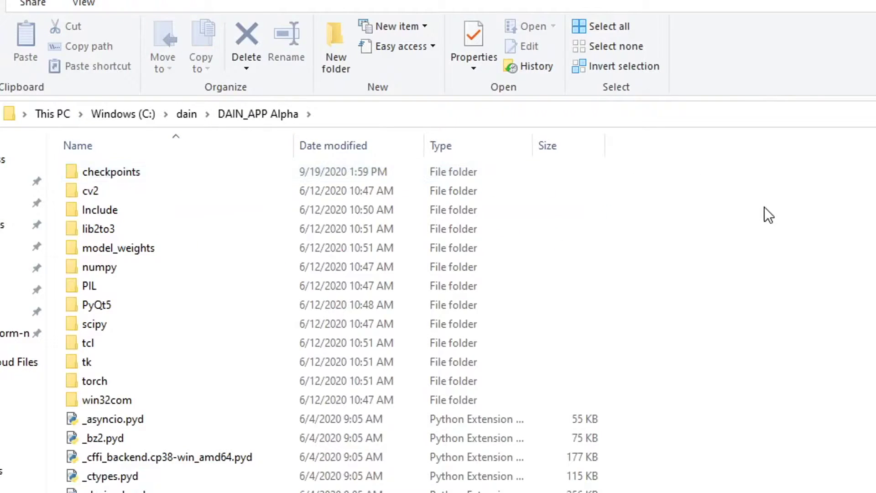
scroll(764, 207, down, 20)
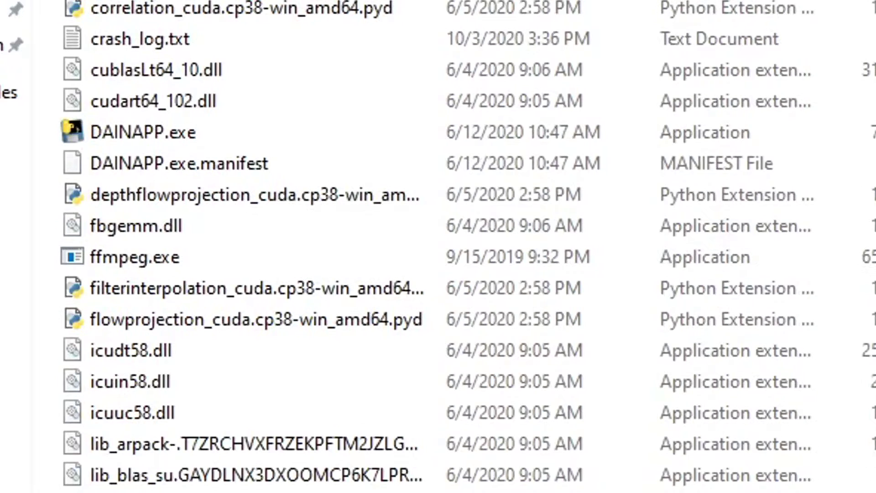
click(120, 137)
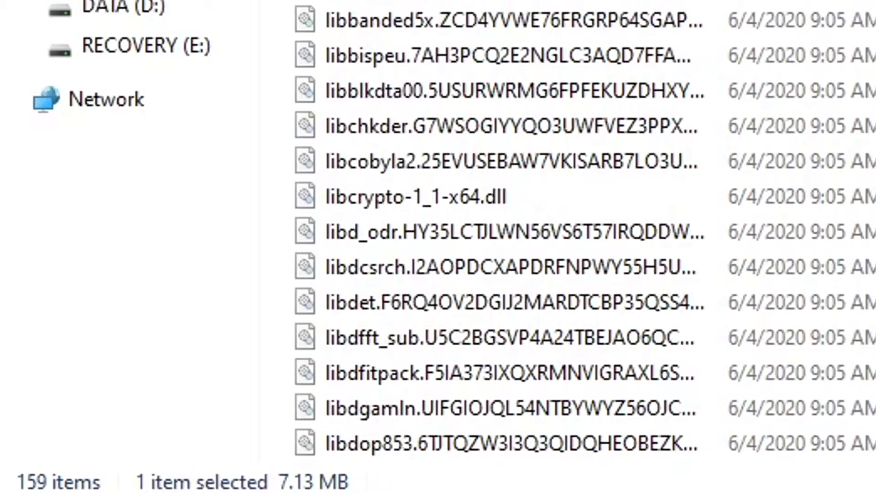
key(shift+F10)
mouse_move(371, 205)
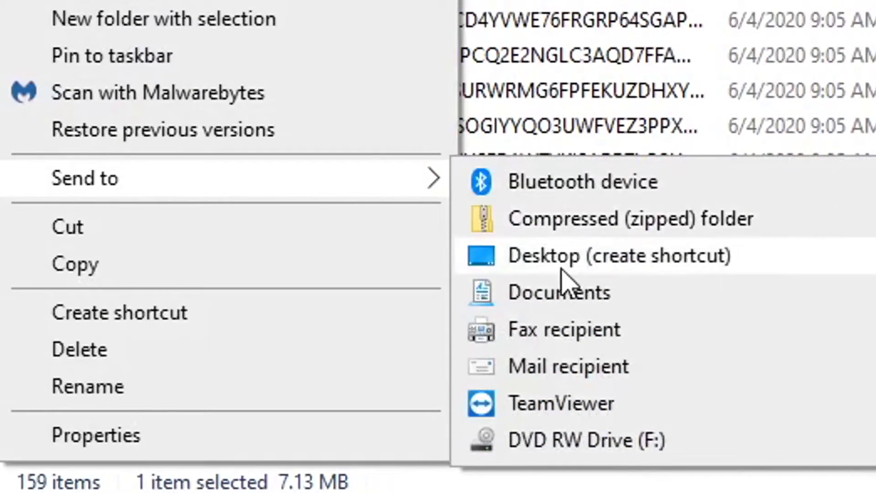
click(562, 270)
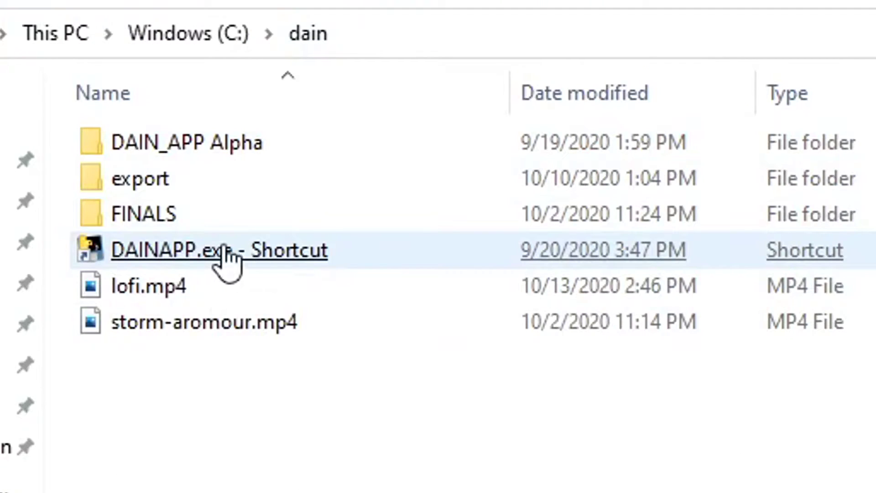
click(145, 299)
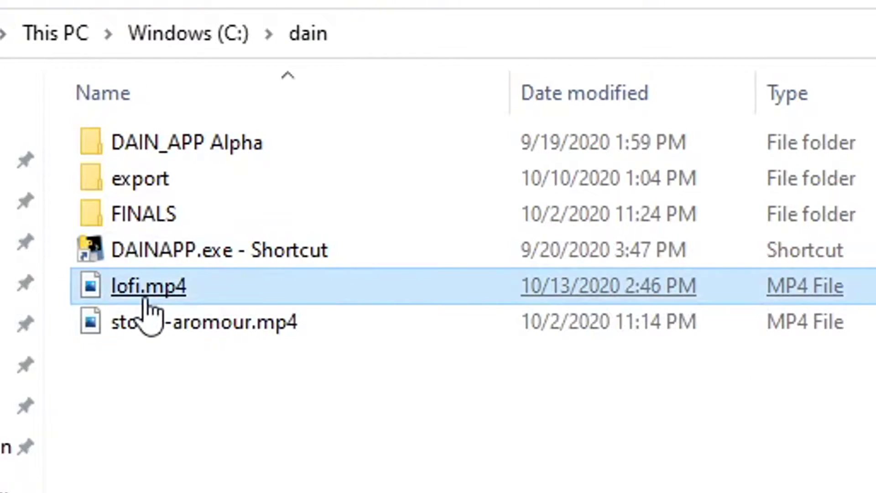
double_click(145, 299)
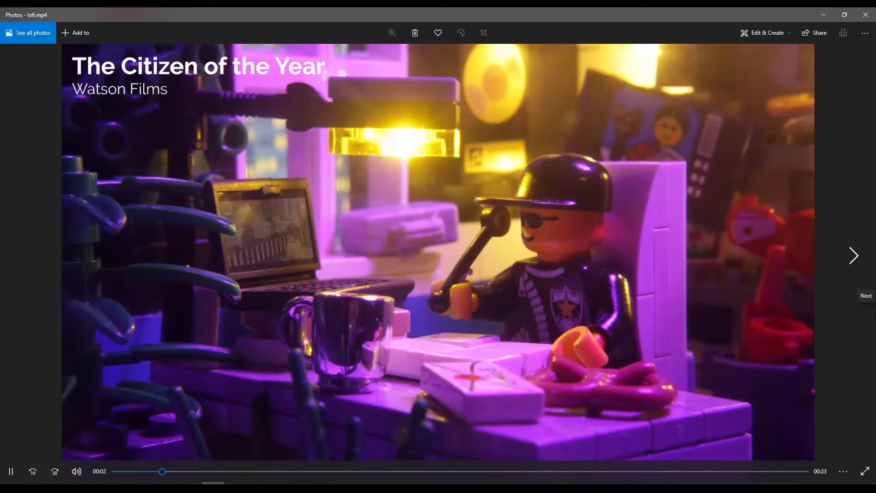
Scrub lofi.mp4 to 5 s and back to 2 s, resume playback, then close Photos
click(217, 471)
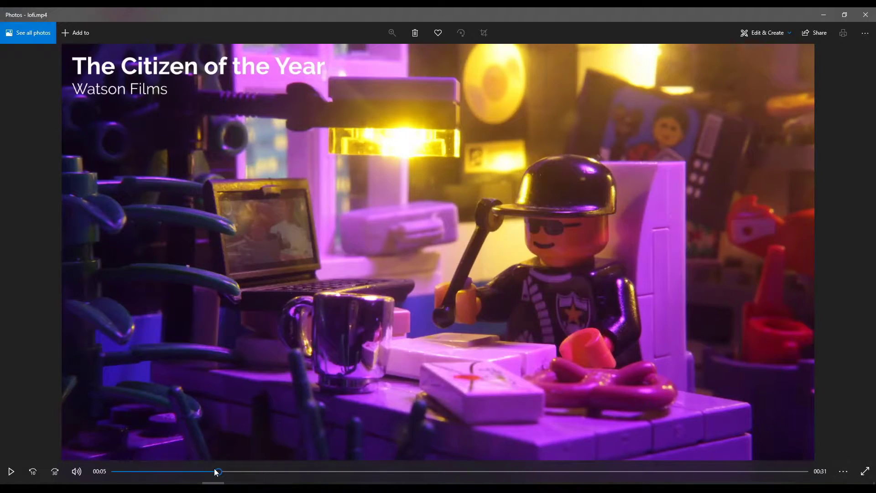
click(166, 472)
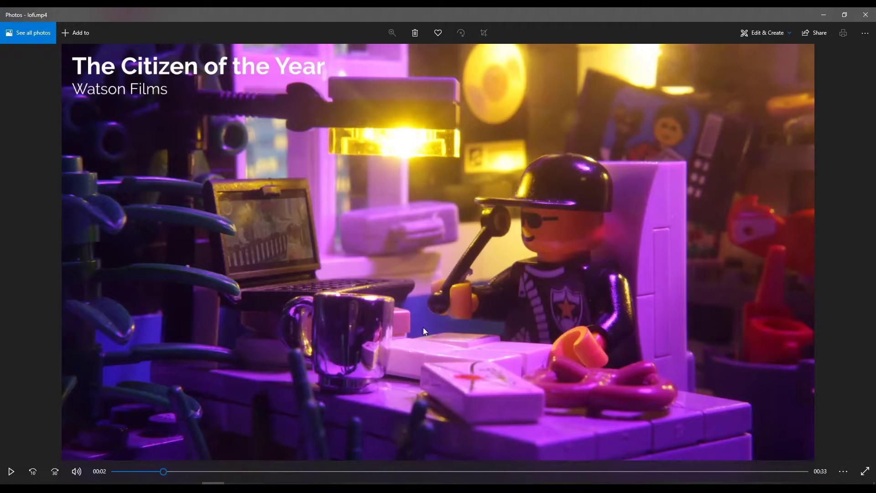
click(14, 475)
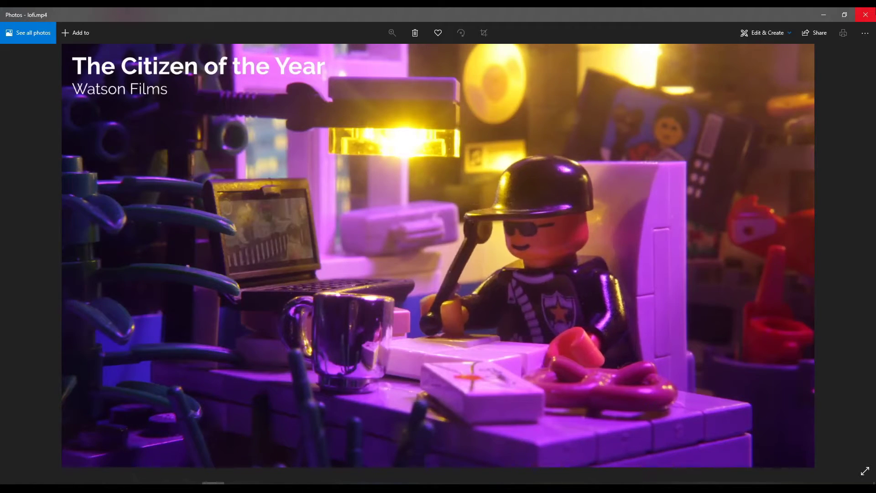
click(866, 15)
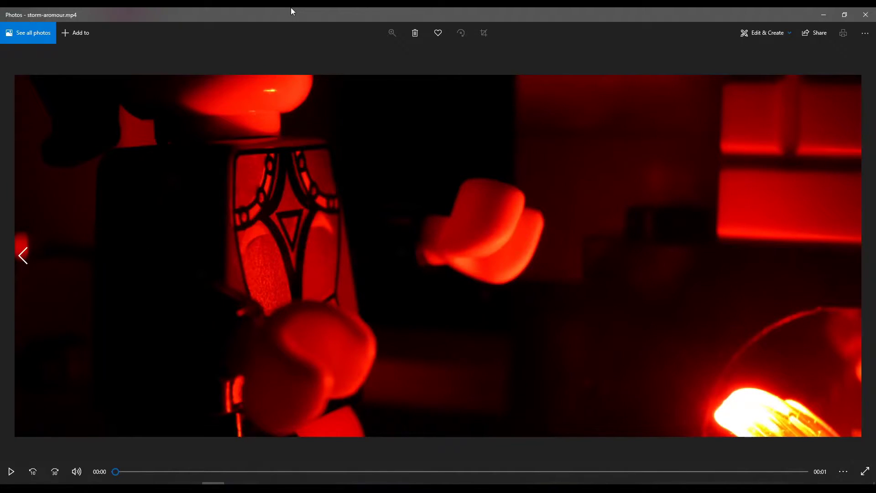
Replay storm-aromour.mp4 several times from the start
click(9, 471)
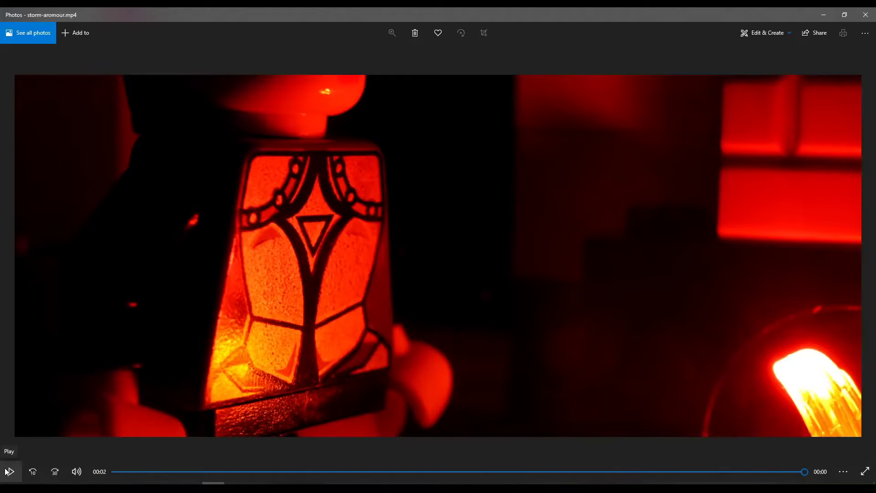
click(8, 472)
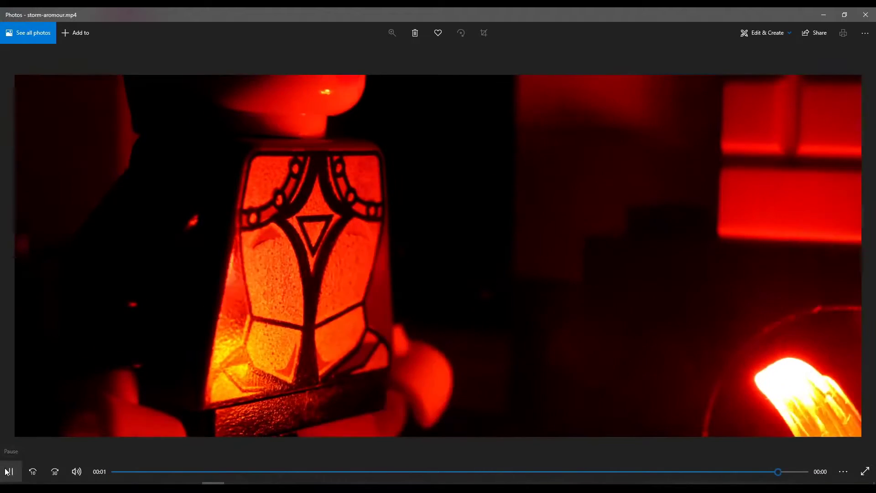
click(9, 471)
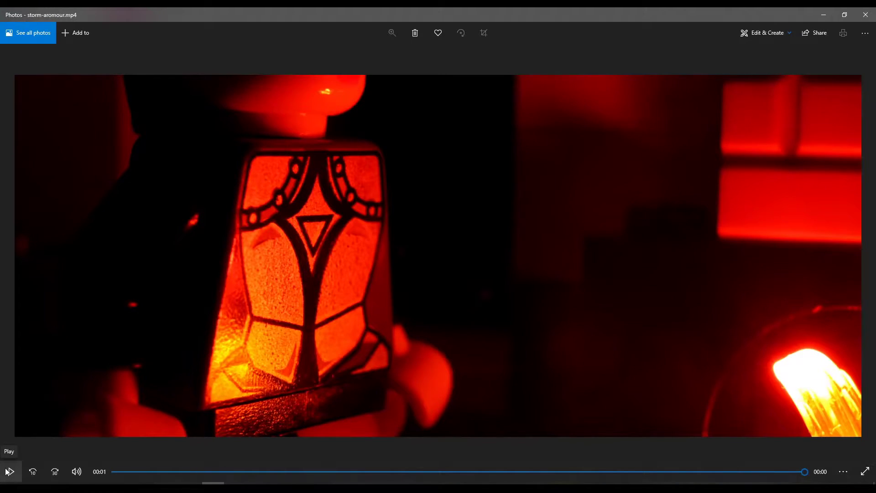
click(7, 471)
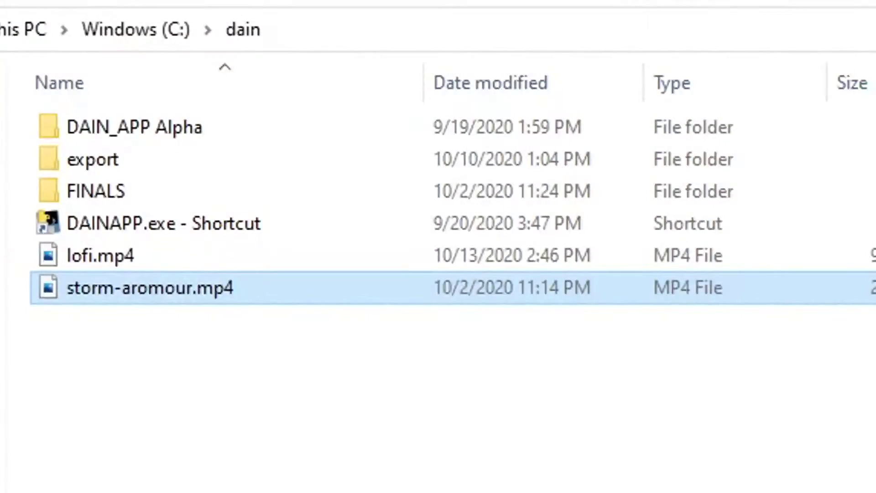
Launch DAIN-APP from its shortcut in the dain folder
key(Up)
key(Up)
key(Up)
key(Up)
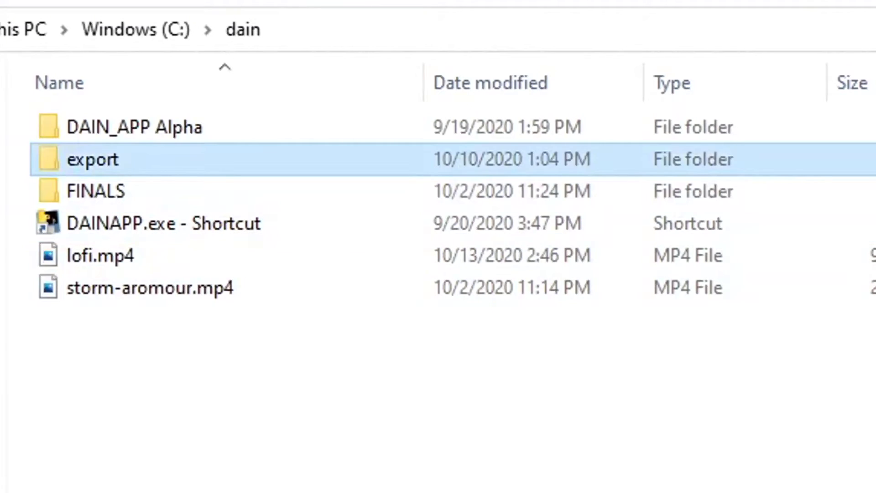
key(Down)
key(Return)
key(BackSpace)
key(Down)
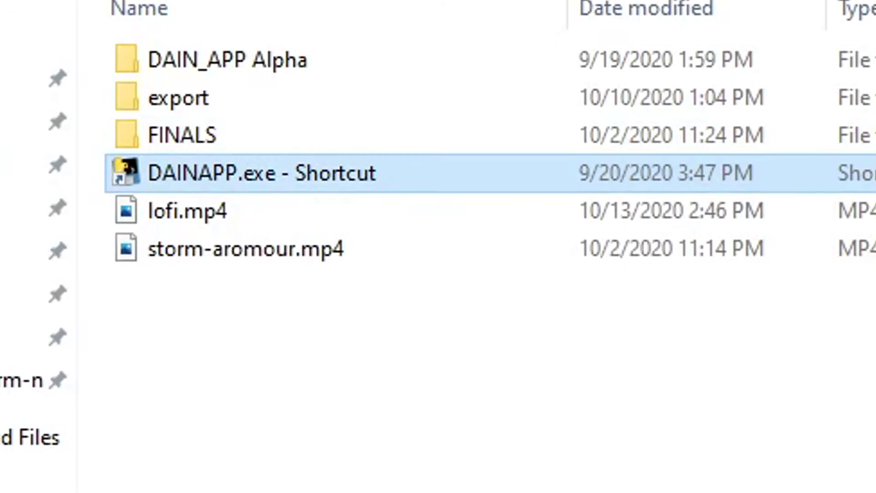
key(Return)
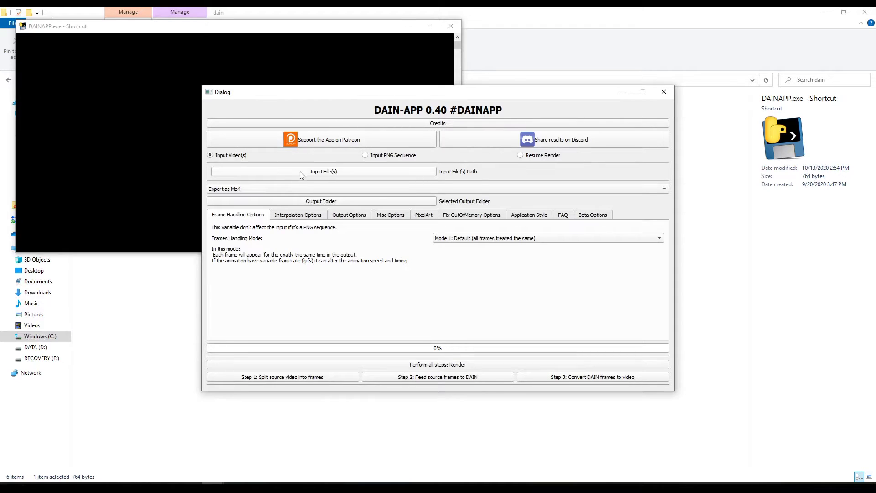
Load C:/dain/lofi.mp4 as the input video and keep Mp4 as the export format
click(321, 172)
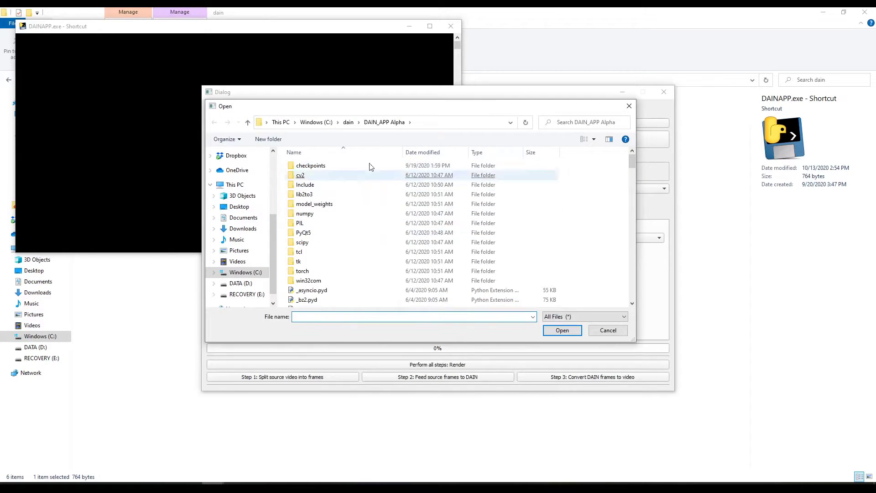
click(348, 122)
double_click(306, 204)
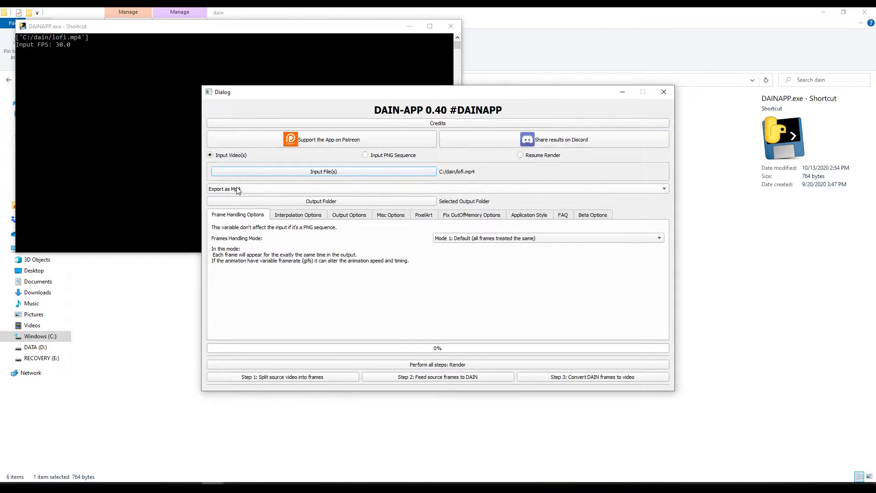
click(406, 190)
click(406, 217)
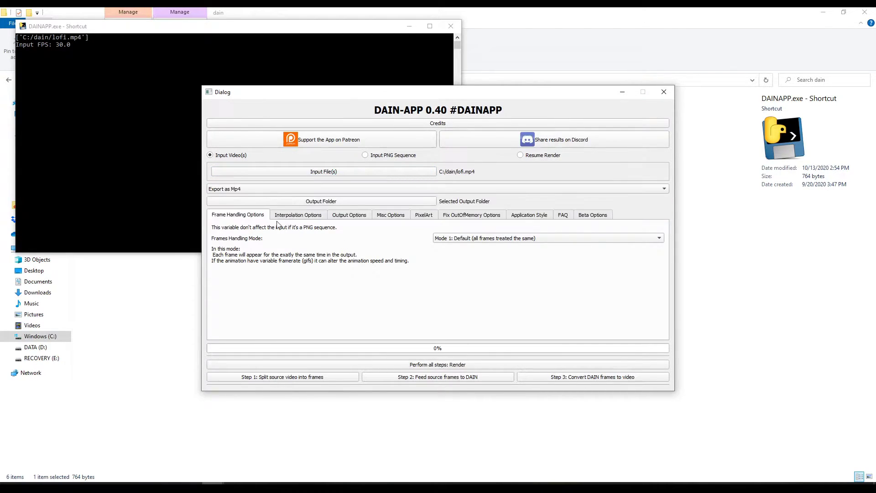
Create a new lofi folder inside C:\dain\export and select it as the output folder
click(319, 200)
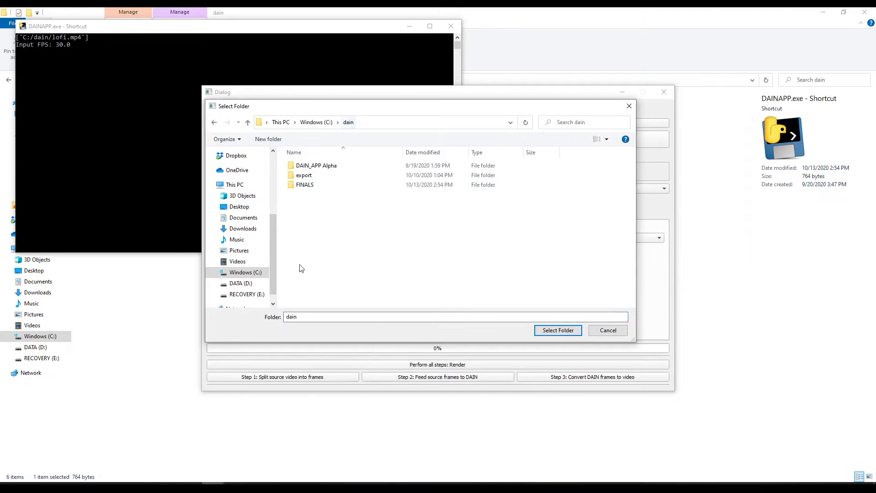
double_click(302, 176)
click(268, 139)
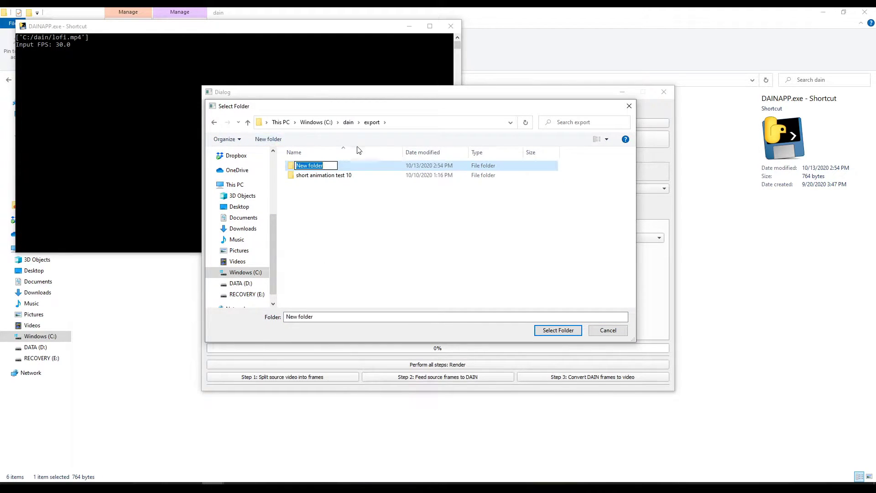
text(lofi)
key(Return)
click(558, 330)
click(557, 332)
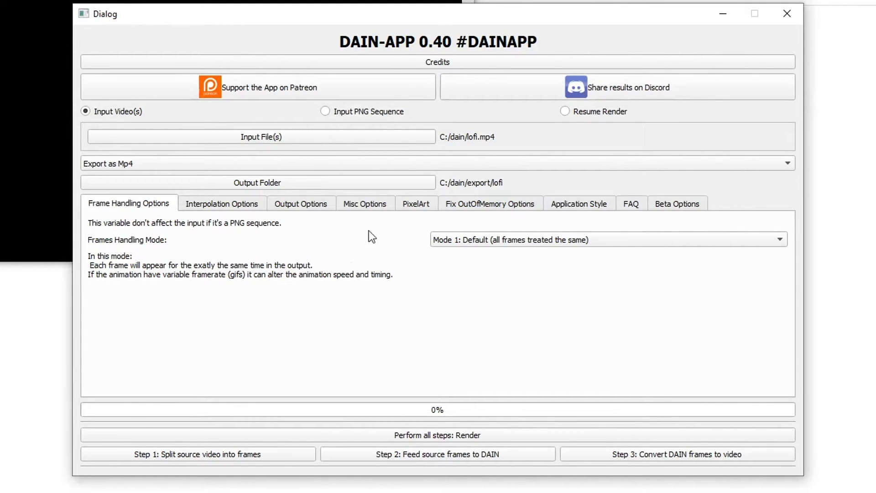
Try frame handling Mode 2, then switch to Mode 3 with adaptive record timestamps
click(617, 242)
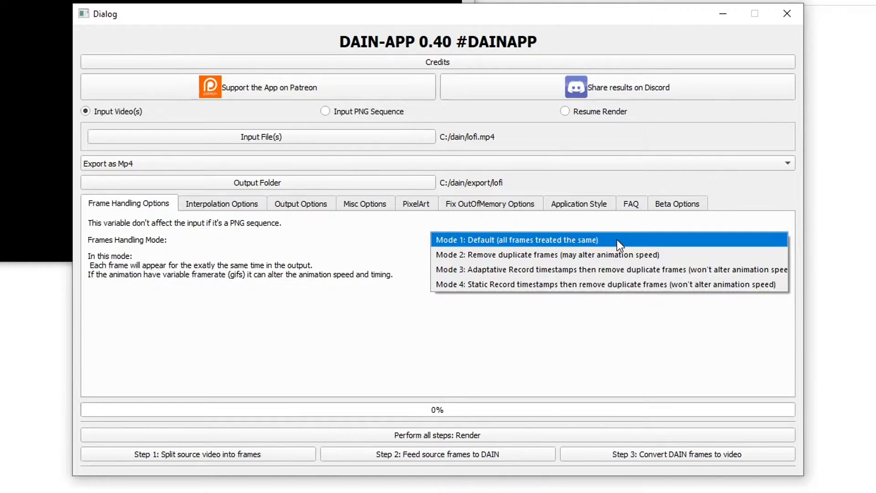
click(502, 254)
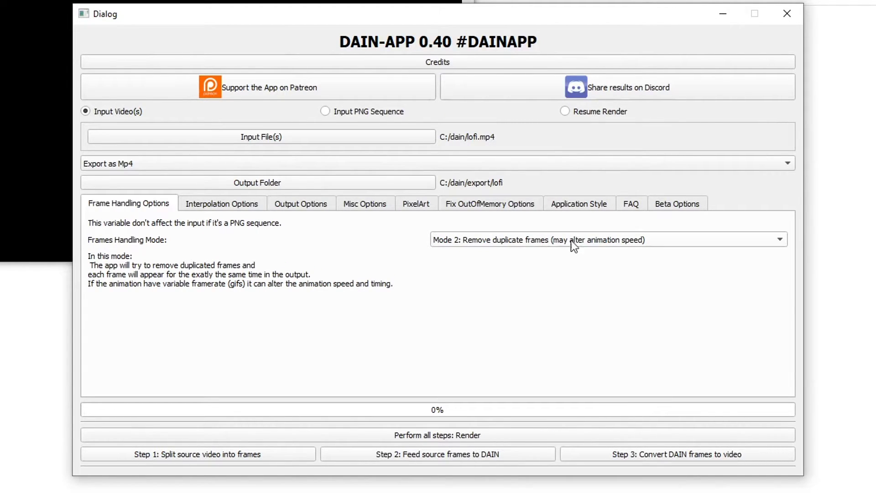
click(625, 242)
click(625, 242)
click(663, 241)
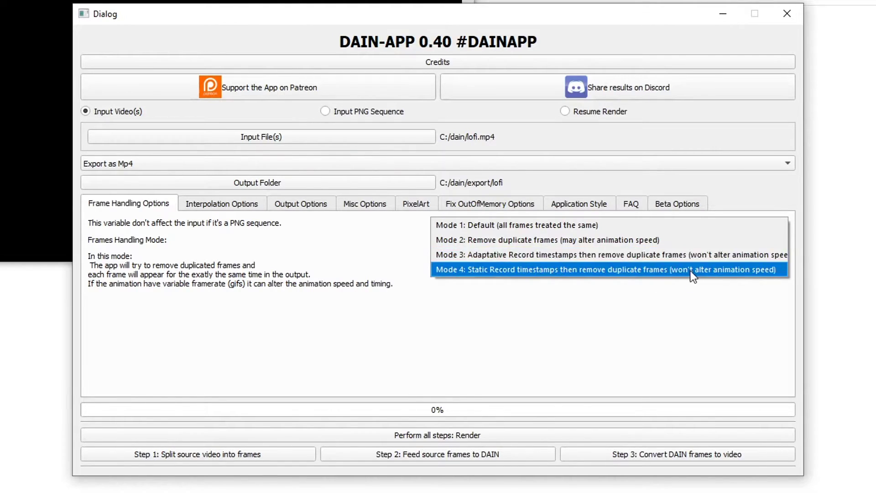
click(692, 256)
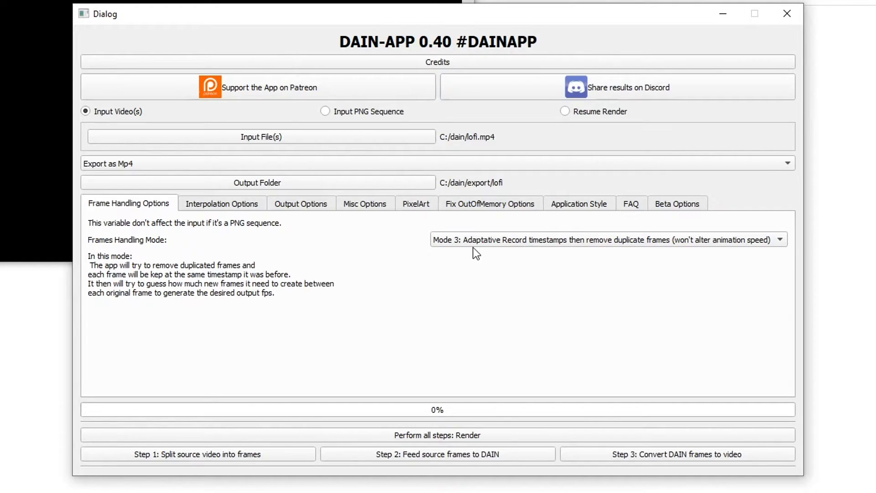
Try Mode 4 static record timestamps, then settle back on Mode 3
click(483, 240)
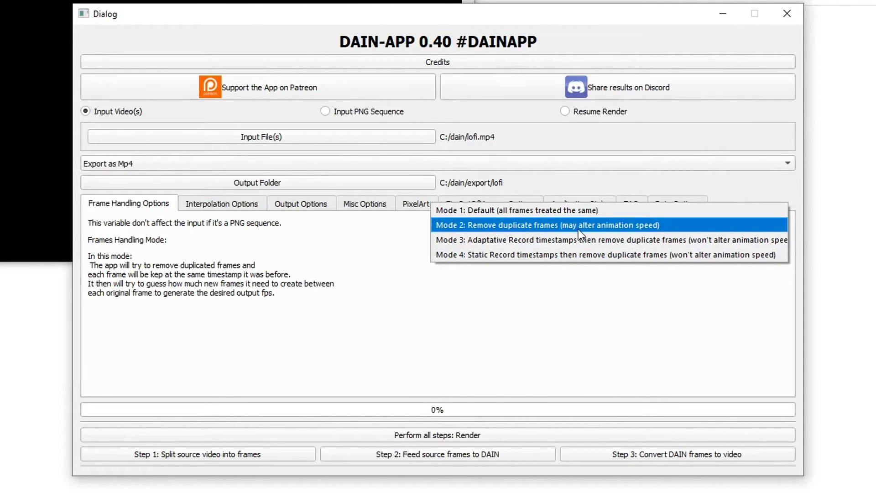
click(536, 250)
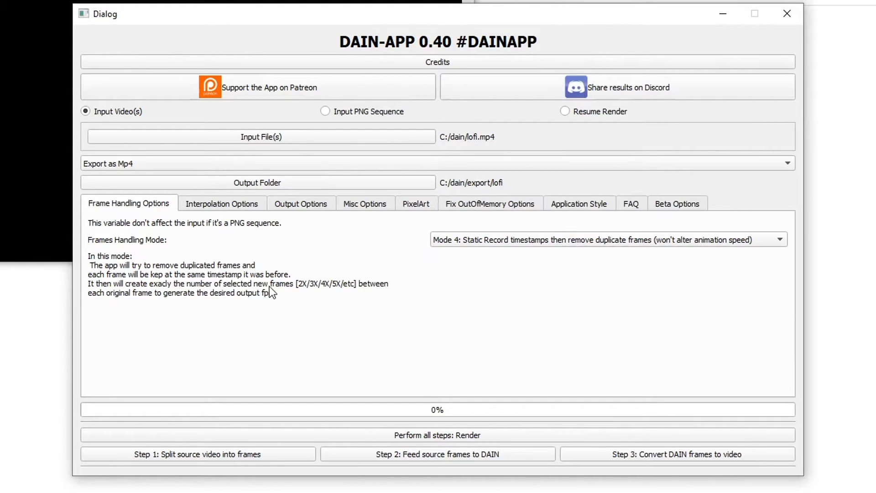
click(463, 235)
click(468, 227)
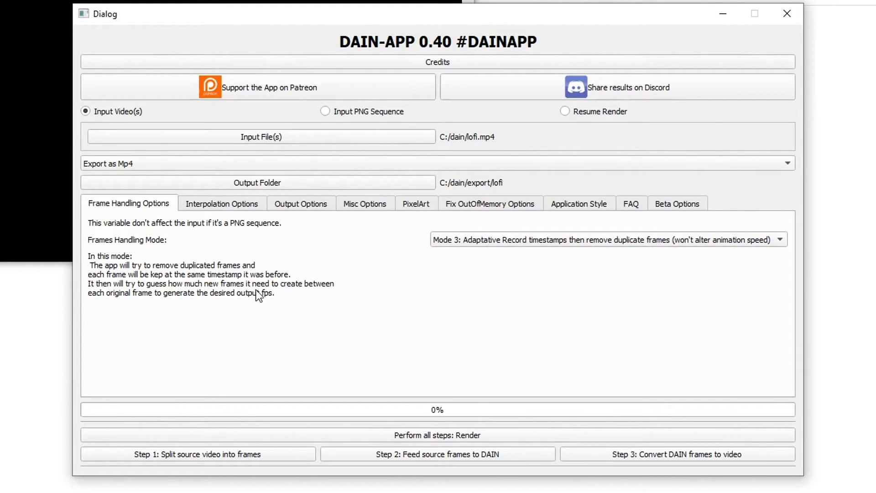
click(464, 242)
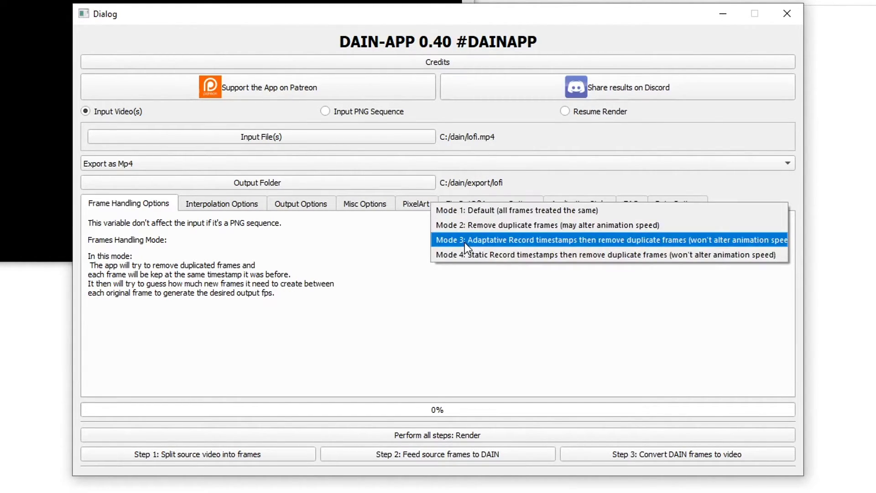
click(640, 245)
click(222, 203)
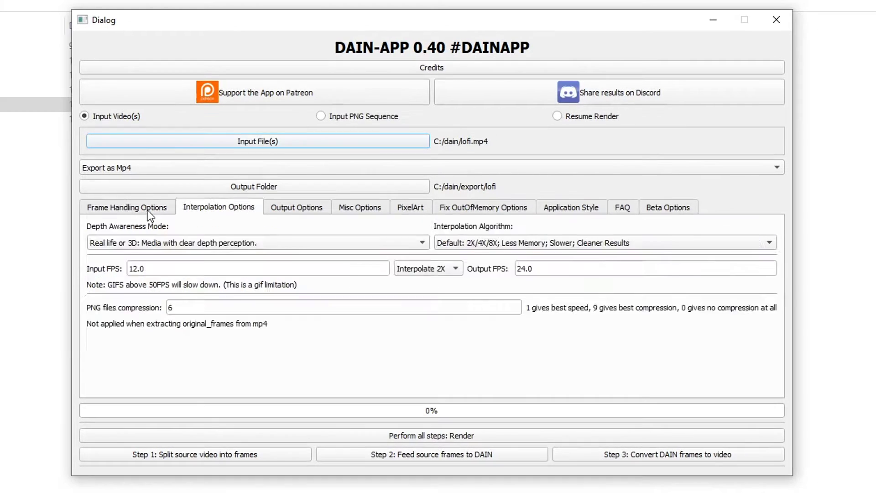
click(147, 210)
click(205, 211)
drag(130, 269, 147, 269)
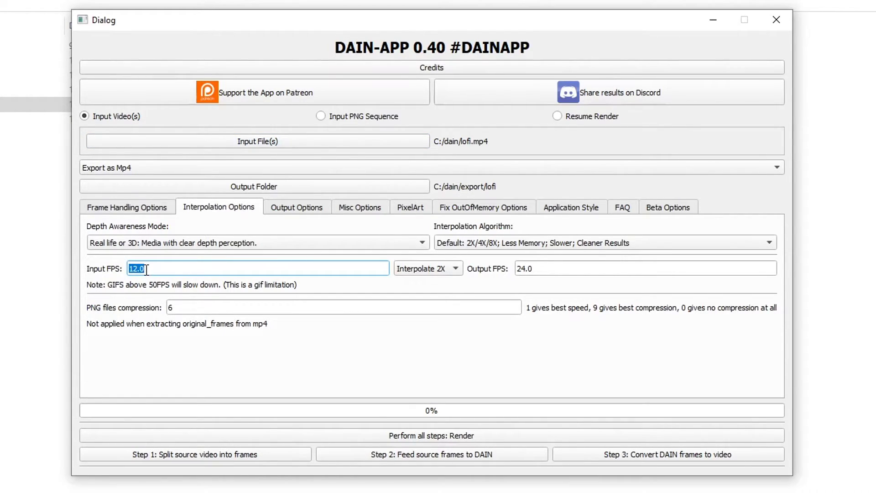
click(146, 269)
drag(129, 269, 132, 269)
click(136, 269)
drag(138, 269, 129, 269)
click(133, 269)
drag(139, 269, 129, 269)
click(138, 269)
mouse_move(131, 269)
mouse_down()
mouse_move(144, 269)
mouse_move(130, 268)
mouse_up()
click(147, 268)
click(134, 210)
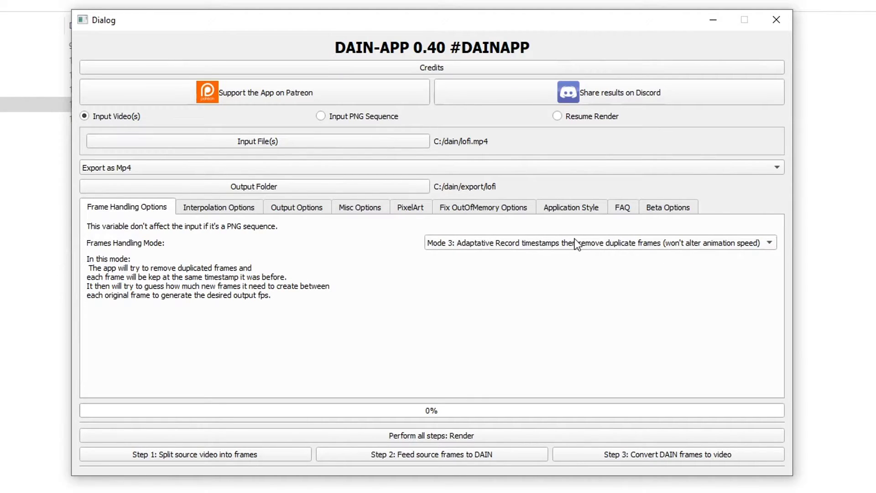
click(235, 207)
double_click(136, 269)
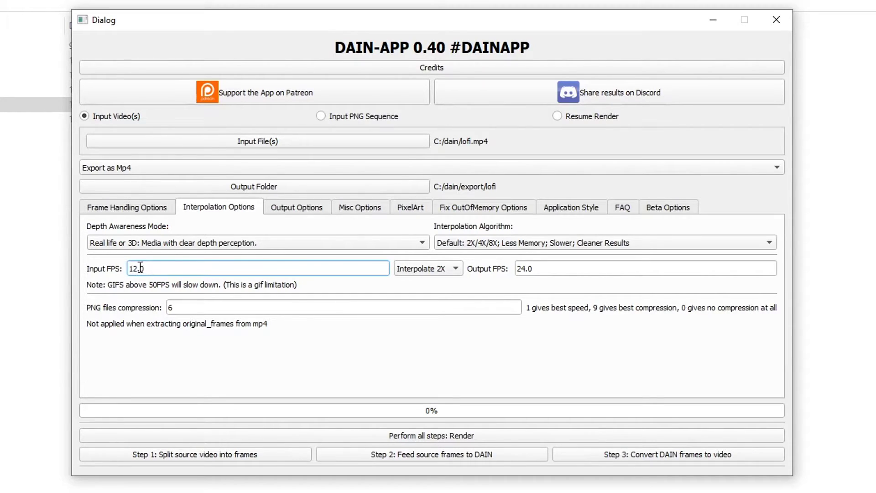
drag(133, 269, 128, 269)
click(171, 269)
Try 4X (48 fps) and 8X (96 fps) interpolation, ending back at 4X
click(450, 268)
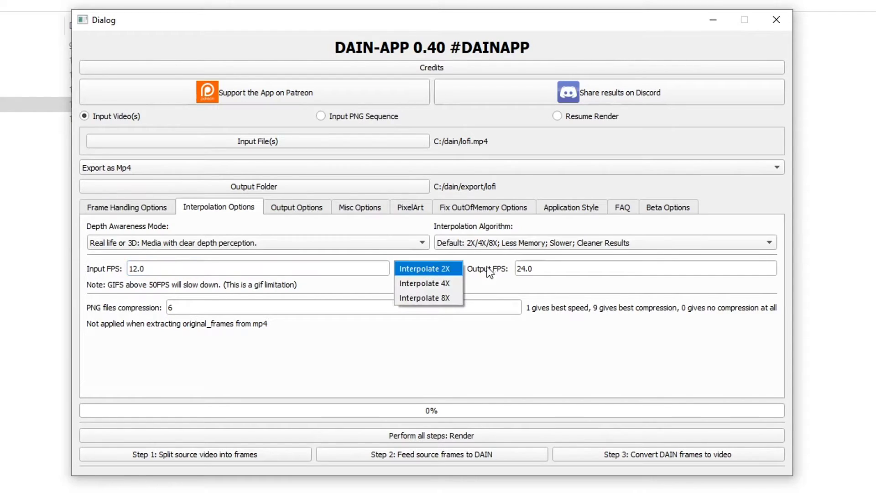
click(532, 266)
click(446, 268)
click(442, 280)
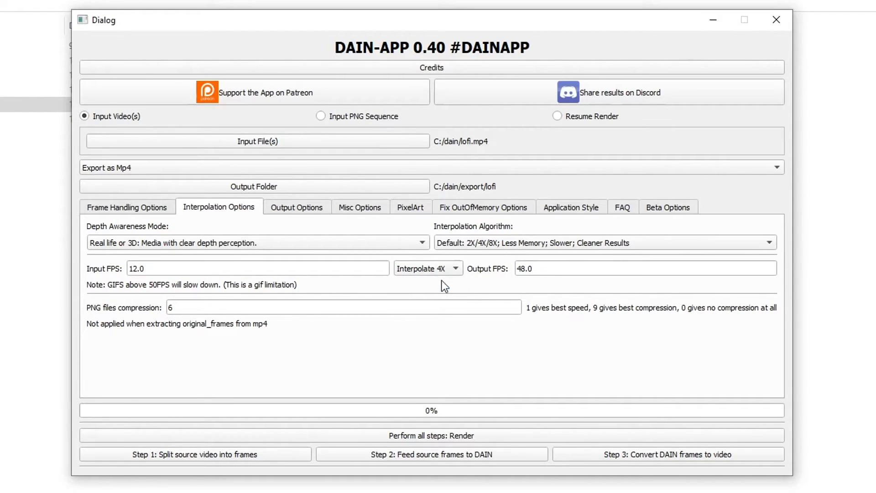
click(445, 268)
click(439, 286)
click(438, 269)
click(441, 254)
Check the 12.0 Input FPS value and keep interpolation at 4X
click(129, 269)
drag(129, 269, 145, 270)
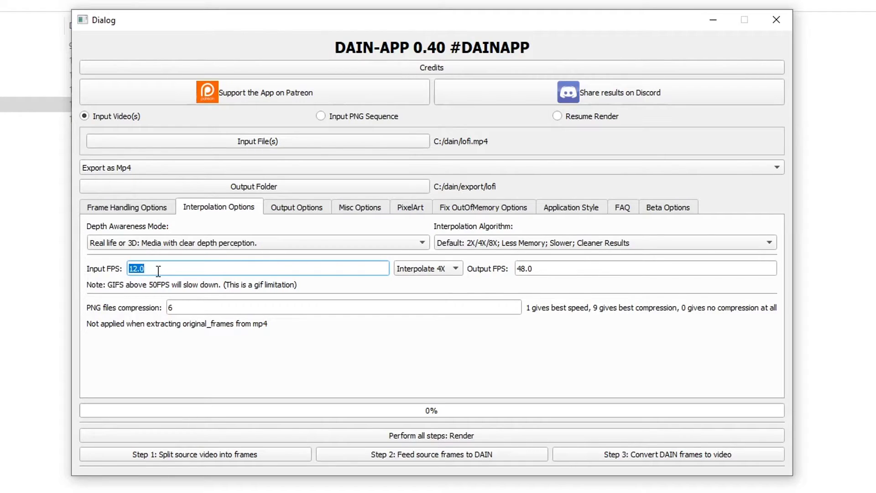
click(158, 270)
drag(168, 269, 102, 269)
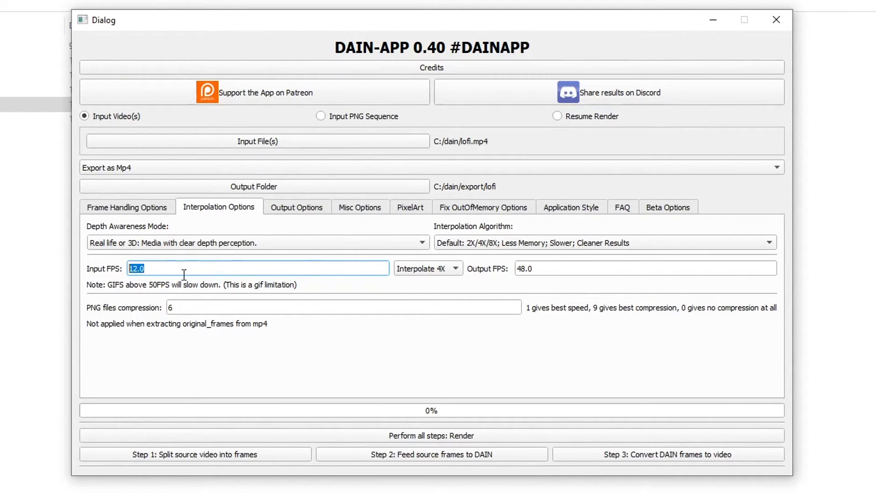
click(431, 268)
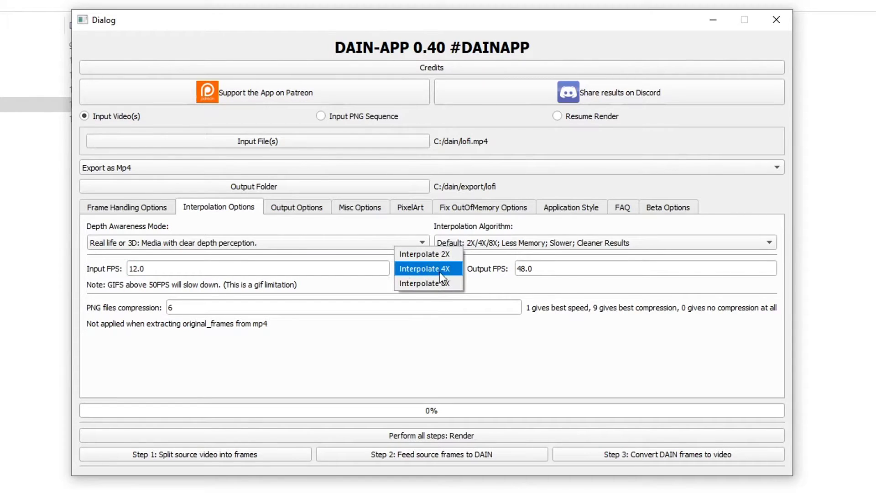
click(439, 272)
Choose the Experimental algorithm and set interpolation to 5X for 60 fps output
click(469, 247)
click(421, 267)
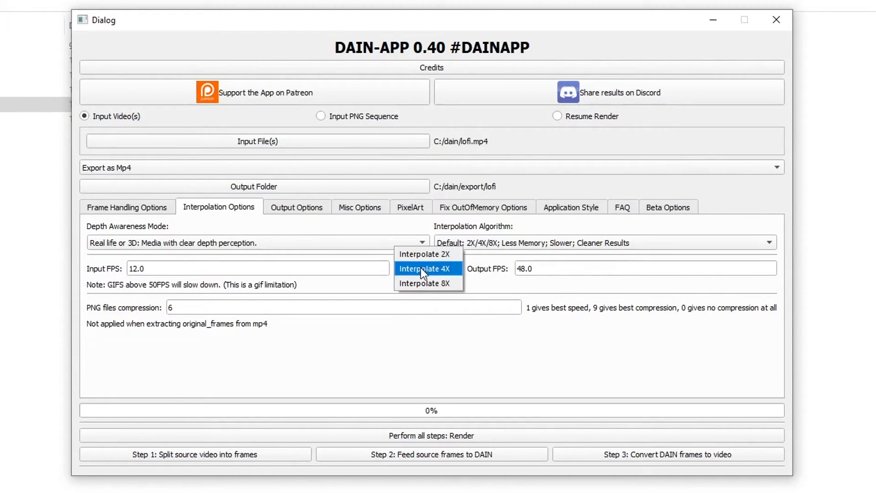
click(478, 248)
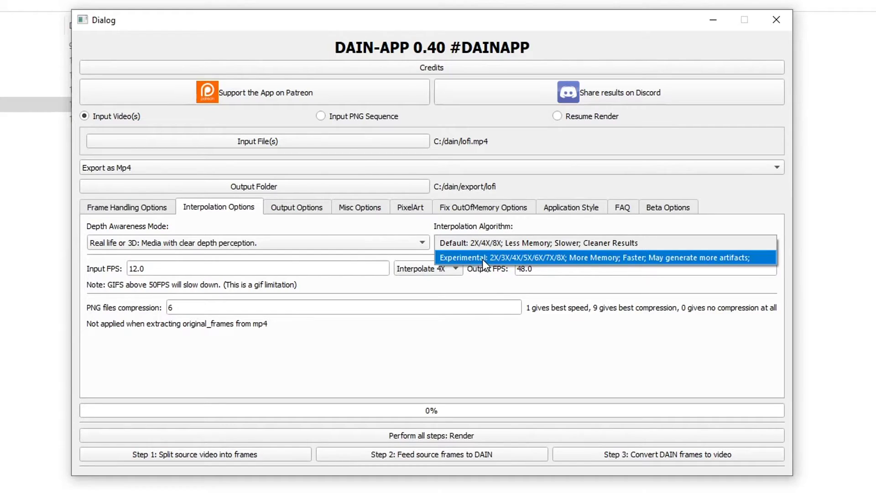
click(484, 258)
click(454, 268)
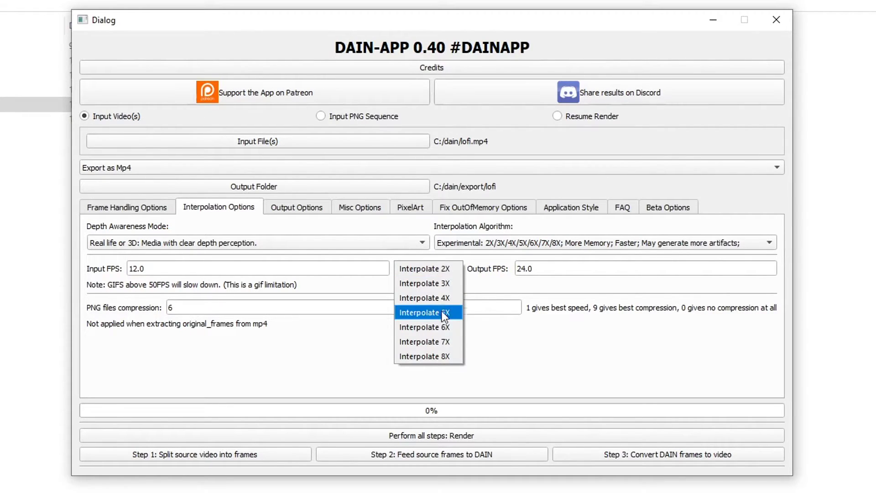
click(442, 297)
click(442, 272)
click(444, 296)
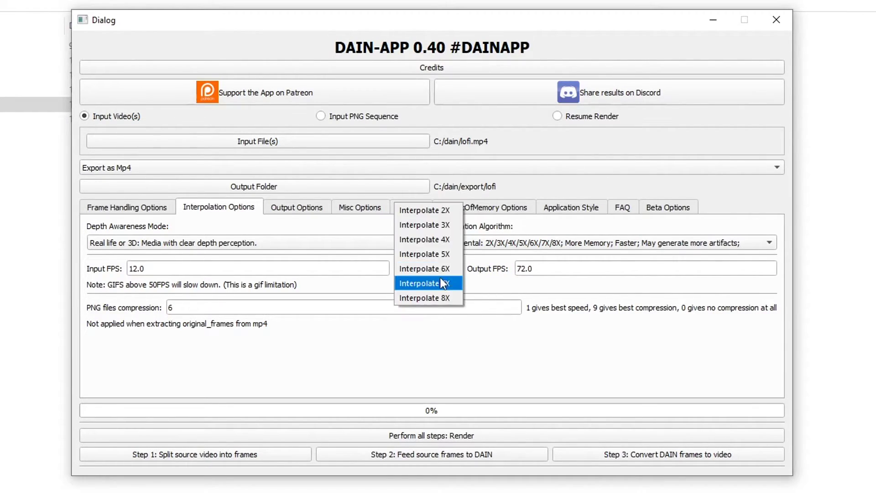
click(441, 254)
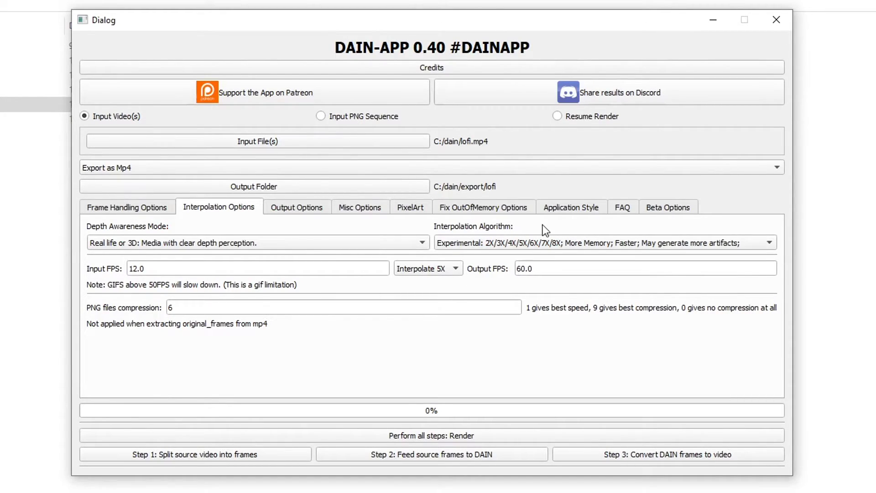
click(548, 240)
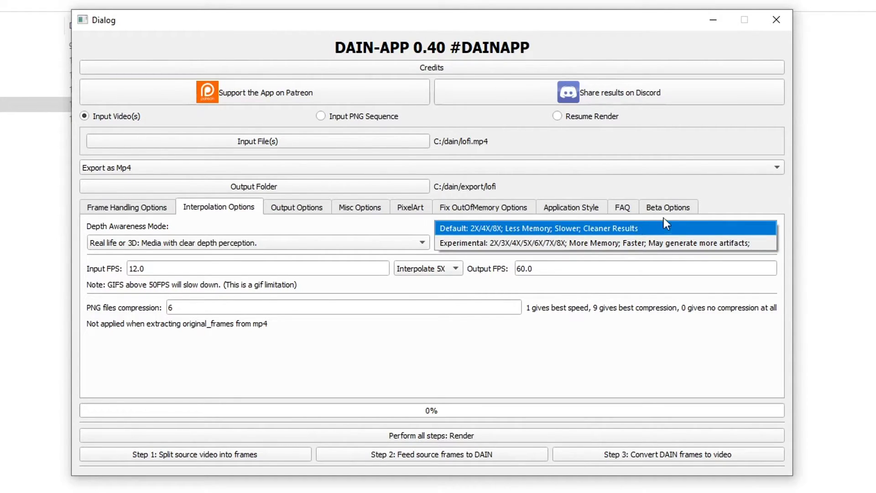
click(522, 273)
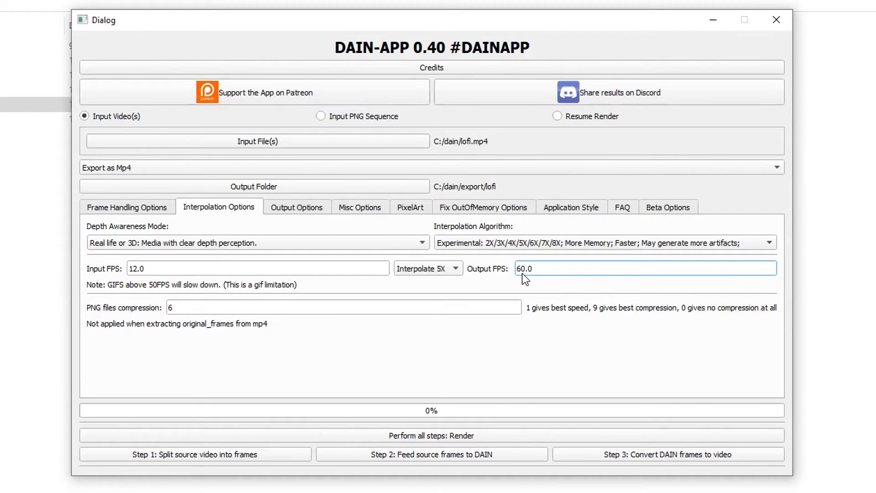
click(449, 207)
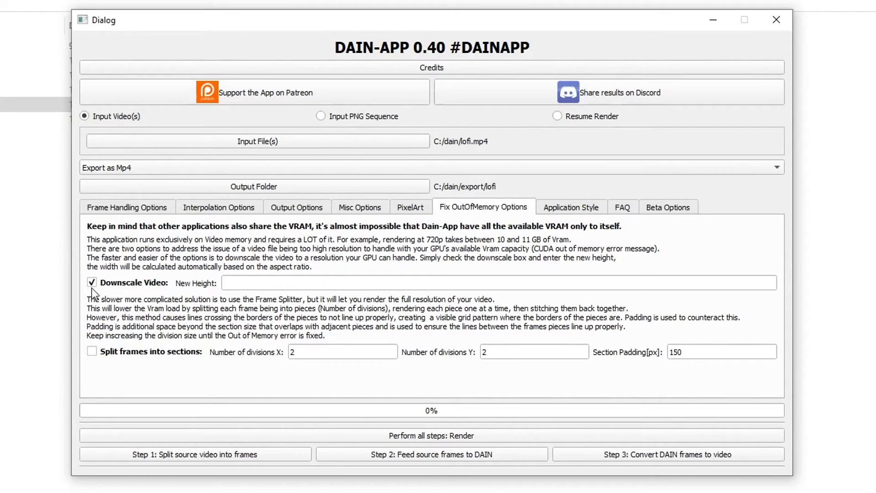
Enter 720 as the downscale New Height, then look over the Output and Misc tabs
click(262, 287)
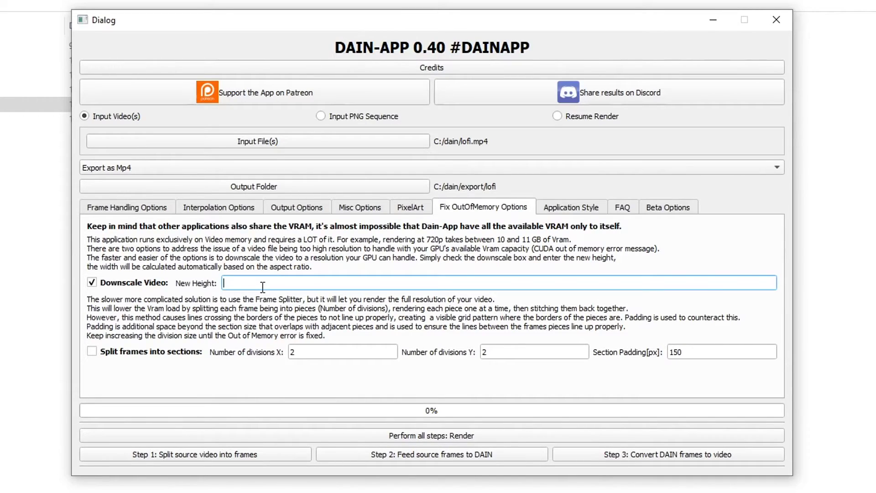
text(720)
drag(237, 286, 137, 291)
text(40)
key(BackSpace)
text(720)
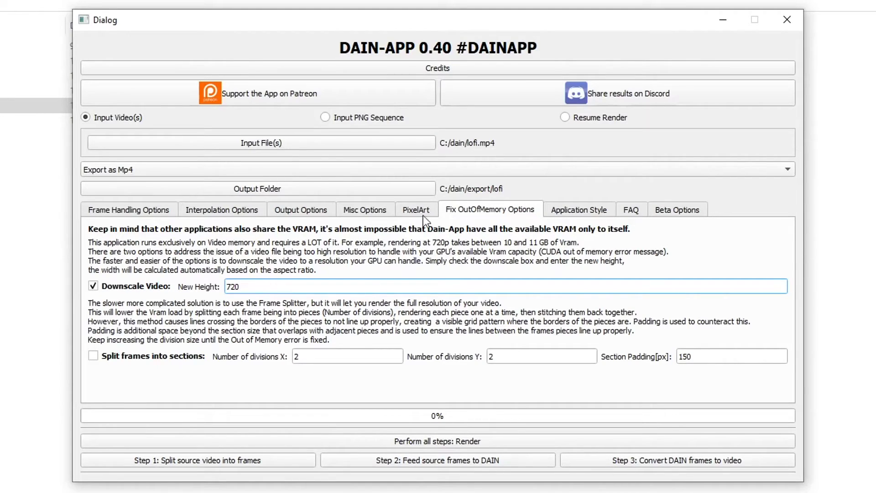
click(281, 212)
click(373, 214)
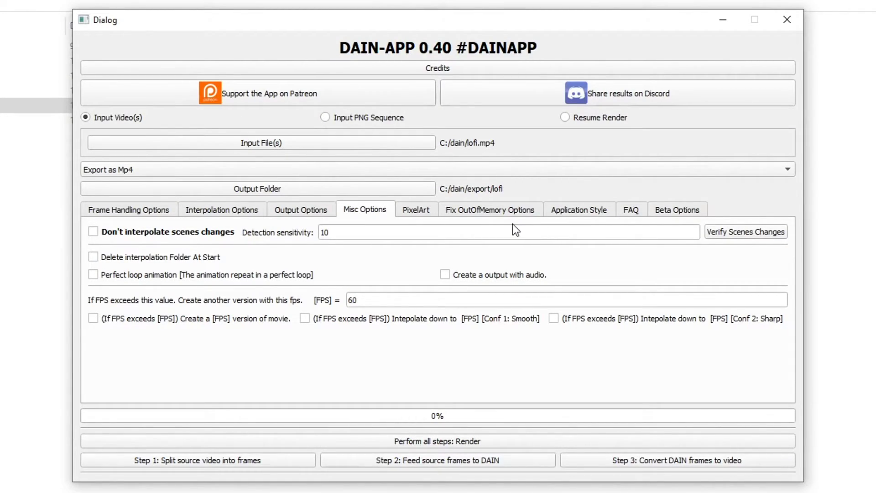
Browse the Application Style, FAQ and Beta Options tabs, then return to Frame Handling Options
click(593, 211)
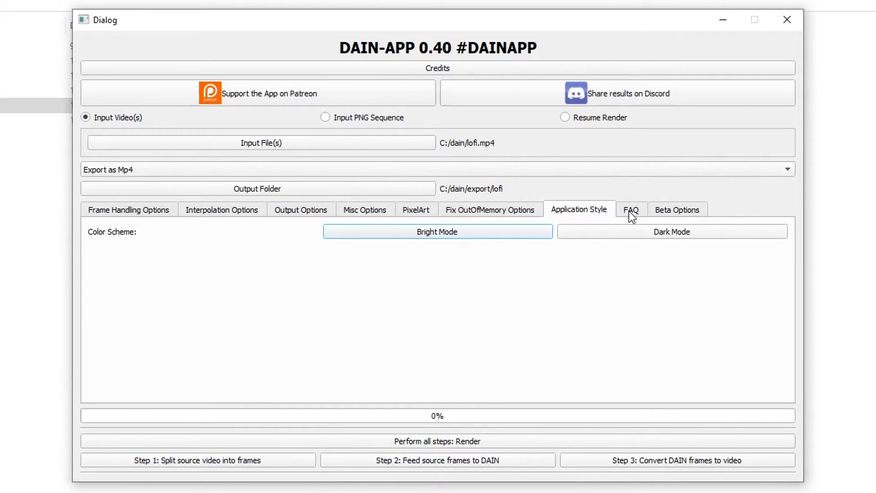
click(630, 210)
click(662, 213)
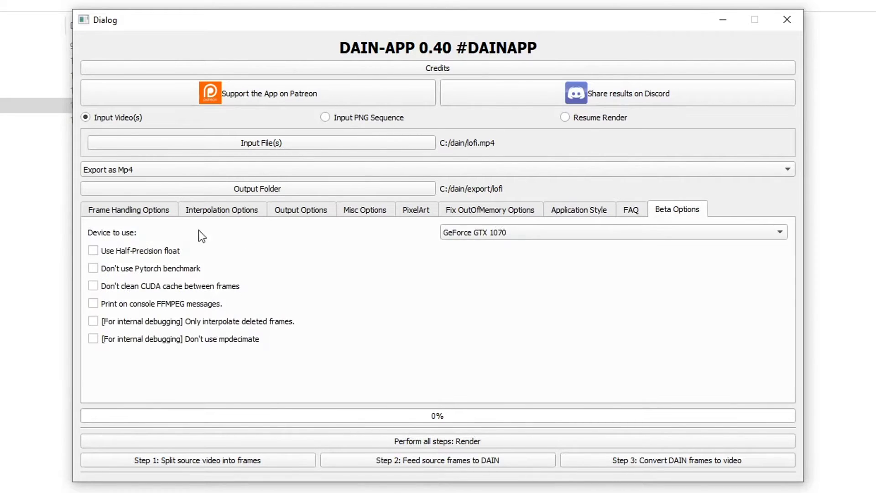
click(486, 235)
click(155, 212)
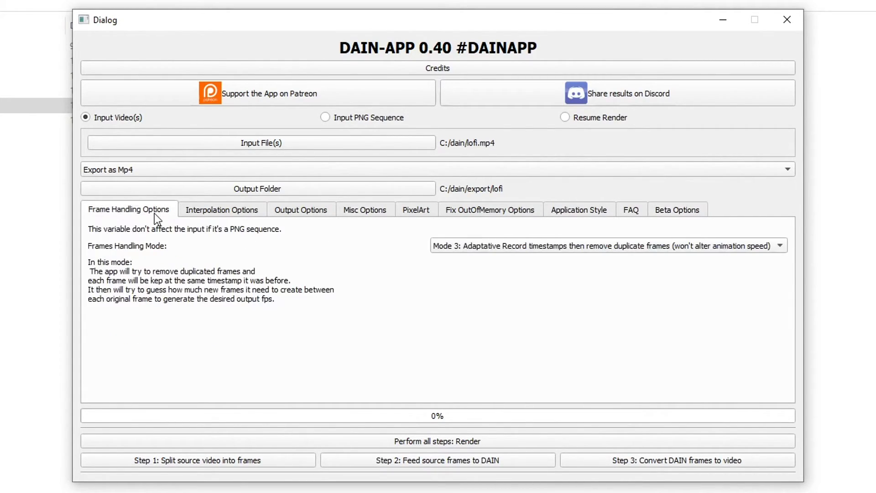
click(678, 210)
click(126, 215)
Start the full render and browse to the dain\export\lofi\lofi output folder
click(395, 442)
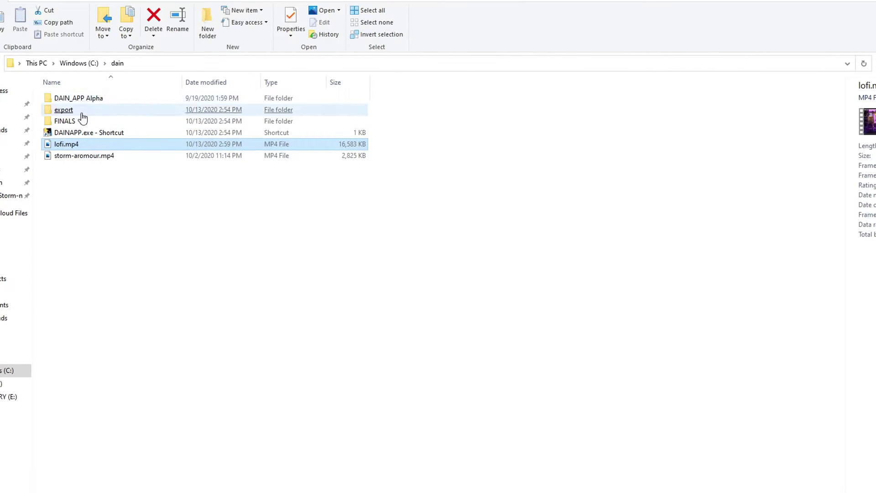
double_click(64, 110)
double_click(78, 98)
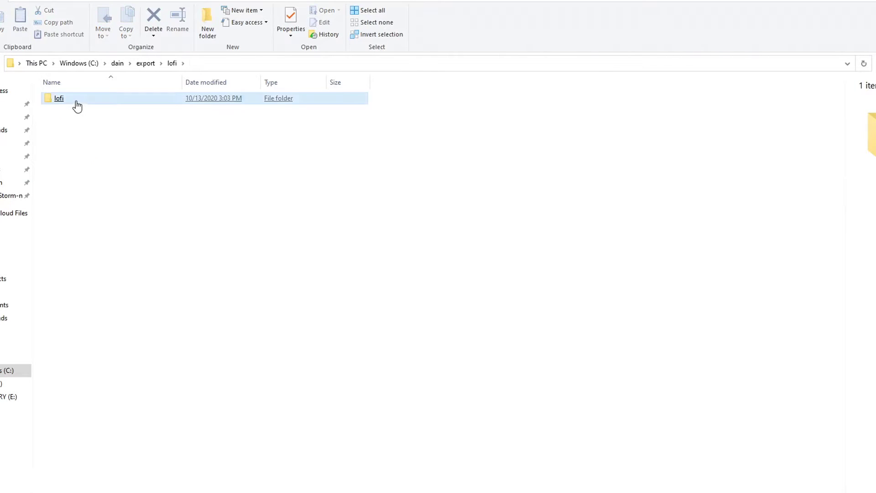
double_click(77, 105)
Check the extracted frames in original_frames and the still-empty interpolated_frames folder, then view the console
double_click(108, 99)
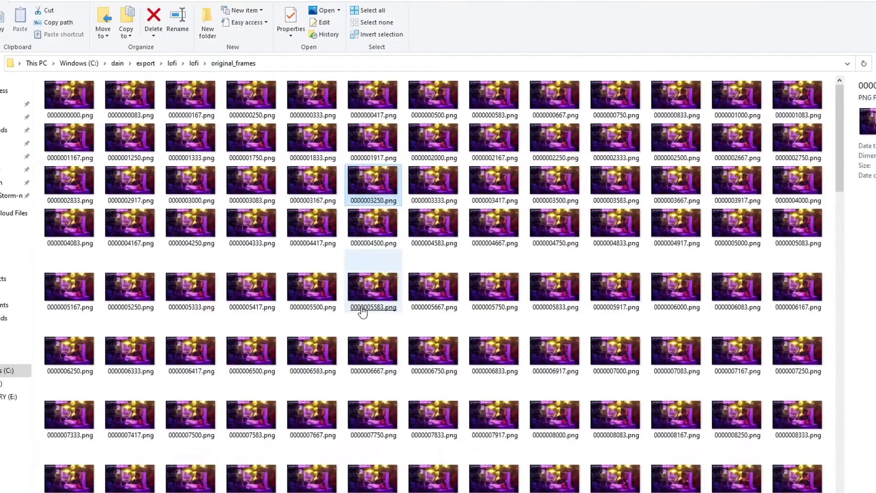
click(363, 313)
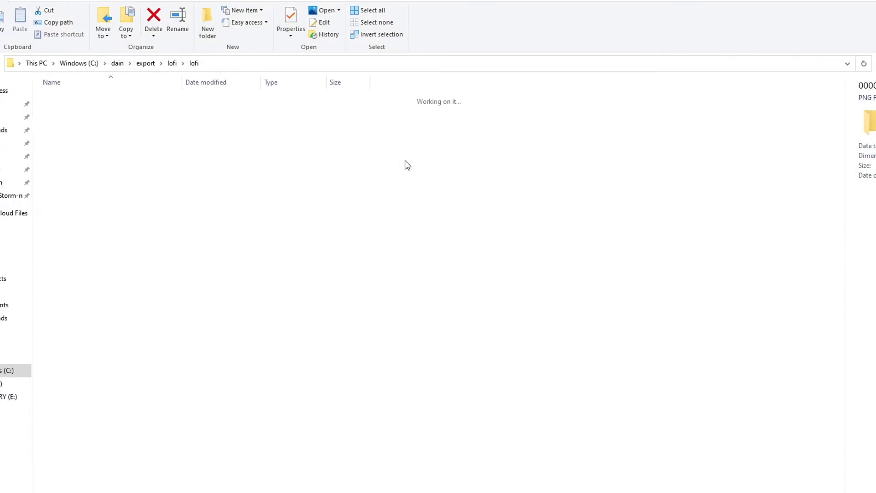
key(Up)
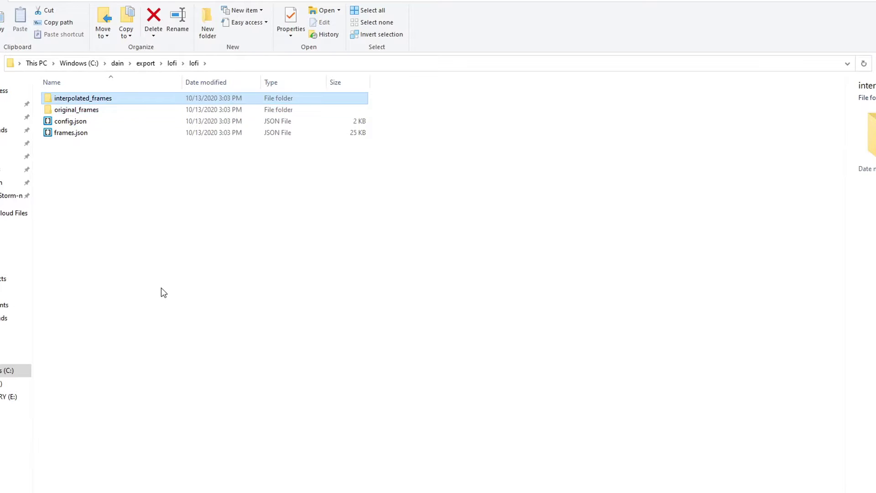
double_click(107, 99)
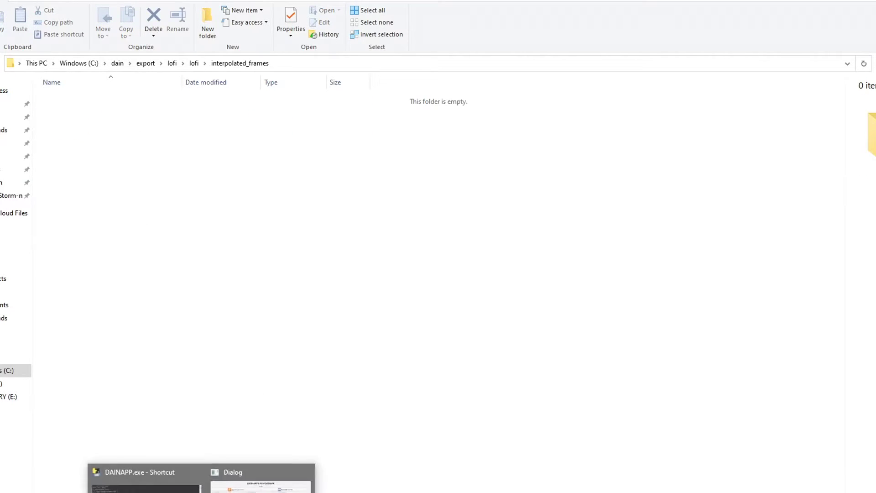
click(141, 479)
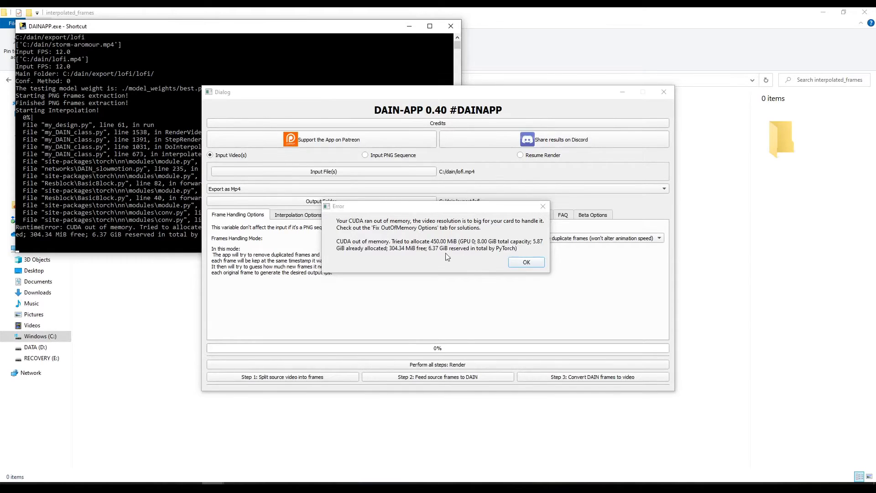
Dismiss the out-of-memory error and set the Default algorithm with 4X interpolation for 48 fps
click(528, 264)
click(315, 215)
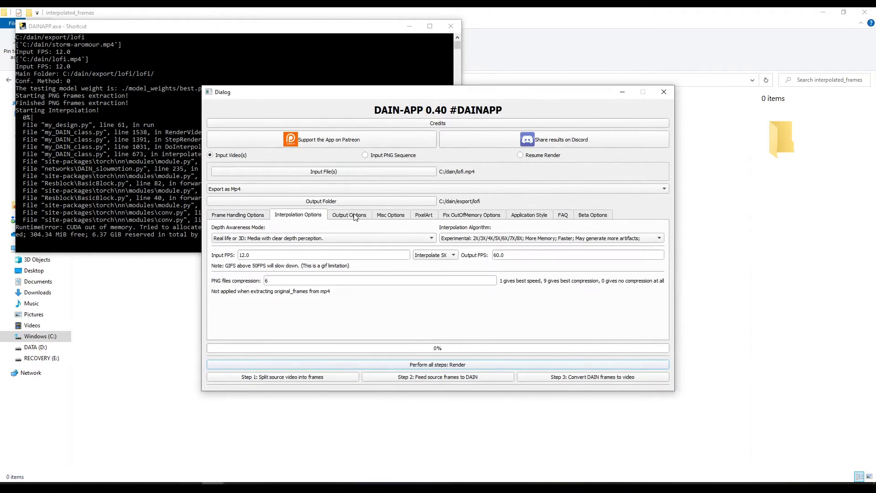
click(522, 242)
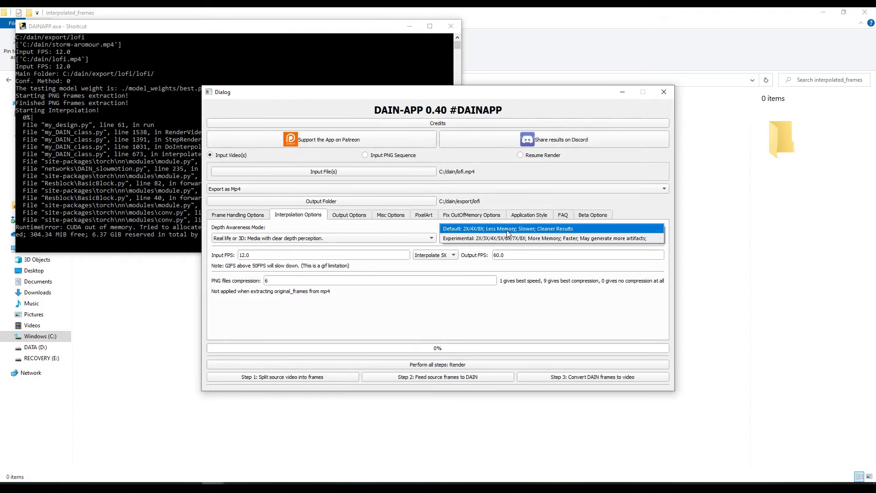
click(507, 230)
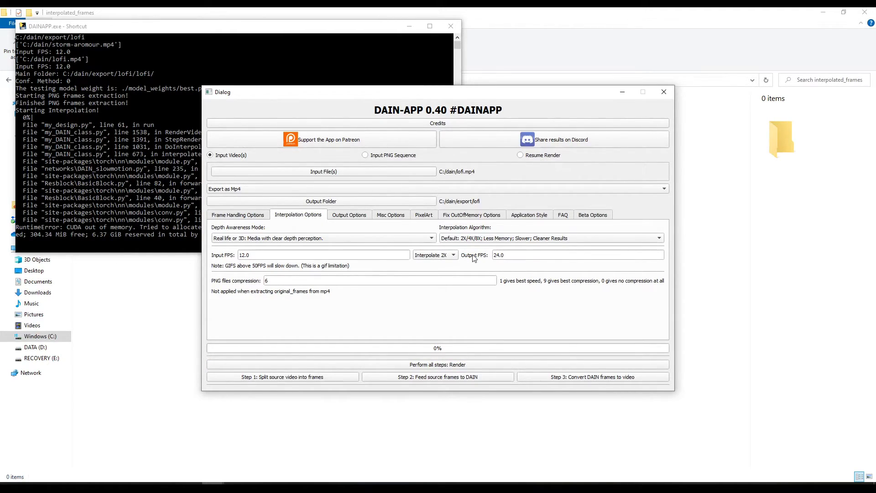
click(447, 257)
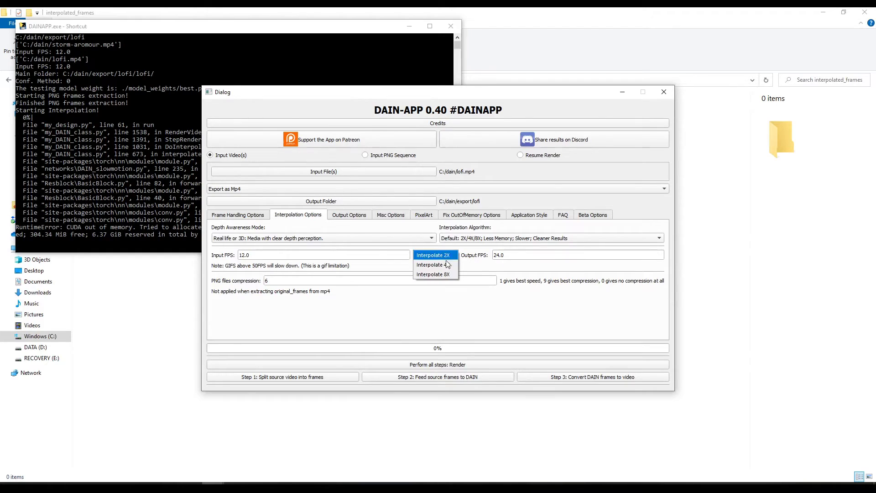
click(443, 264)
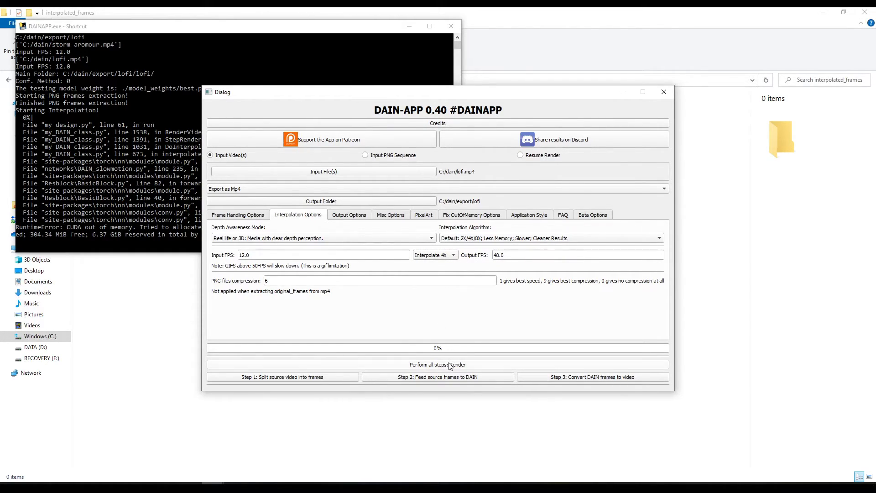
drag(356, 98, 494, 105)
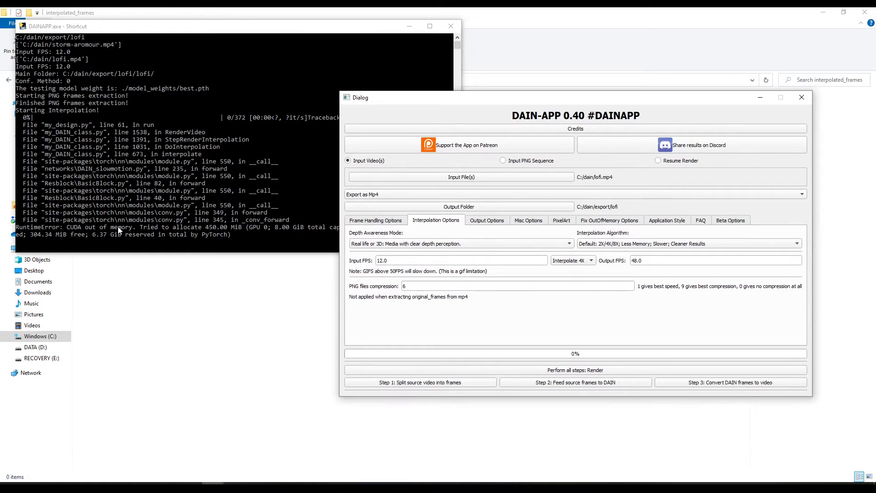
Restart the lofi.mp4 render and watch the console reach 2 of 372 frames
drag(400, 103, 319, 88)
click(389, 355)
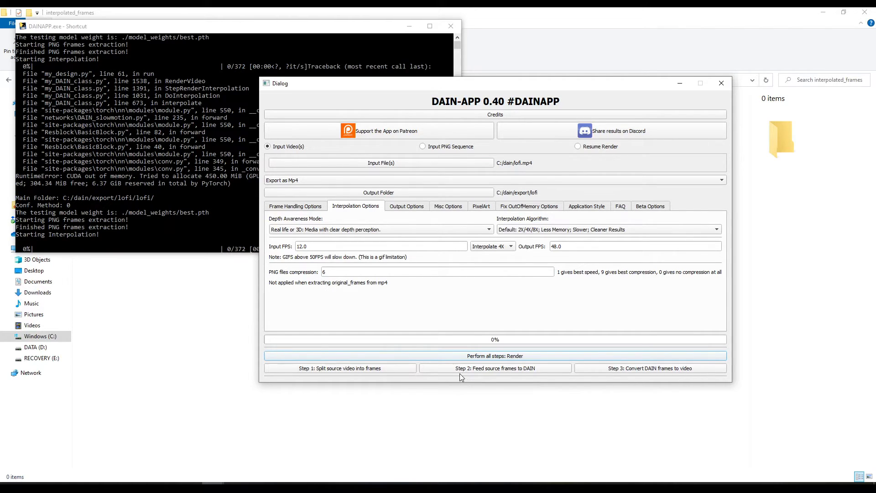
drag(389, 82, 501, 91)
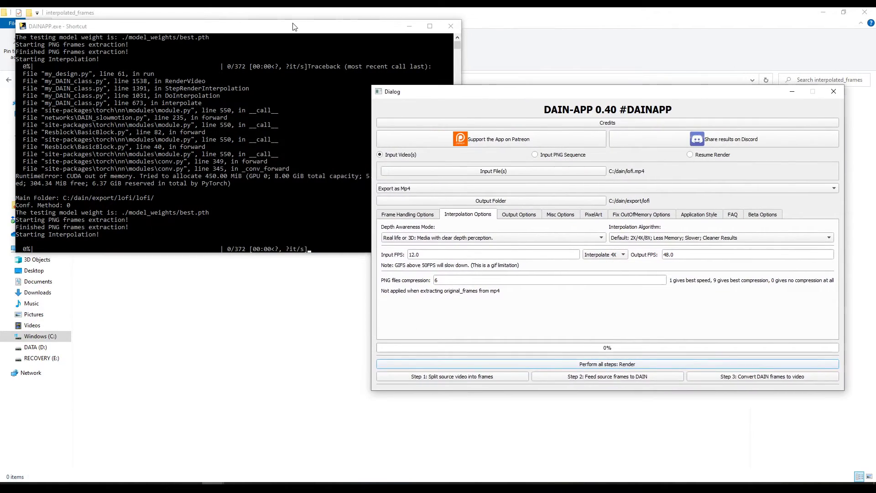
click(294, 27)
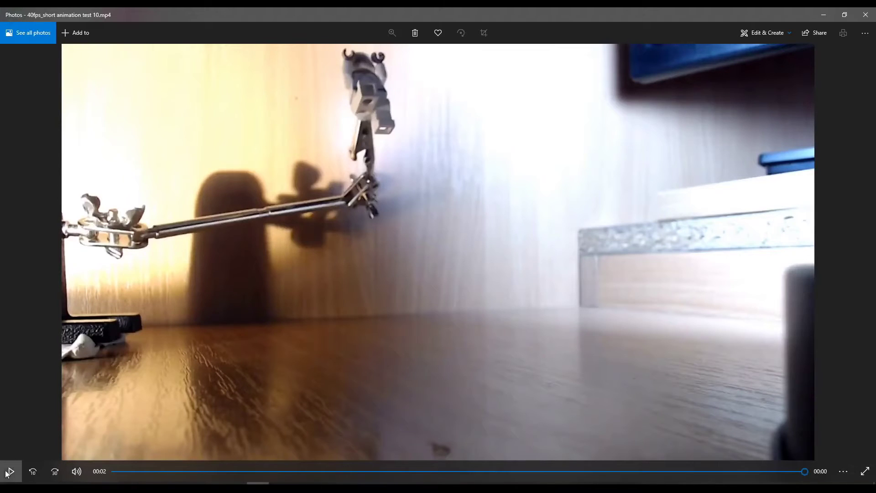
Replay the 40fps_short animation test 10.mp4 clip from the start
click(9, 471)
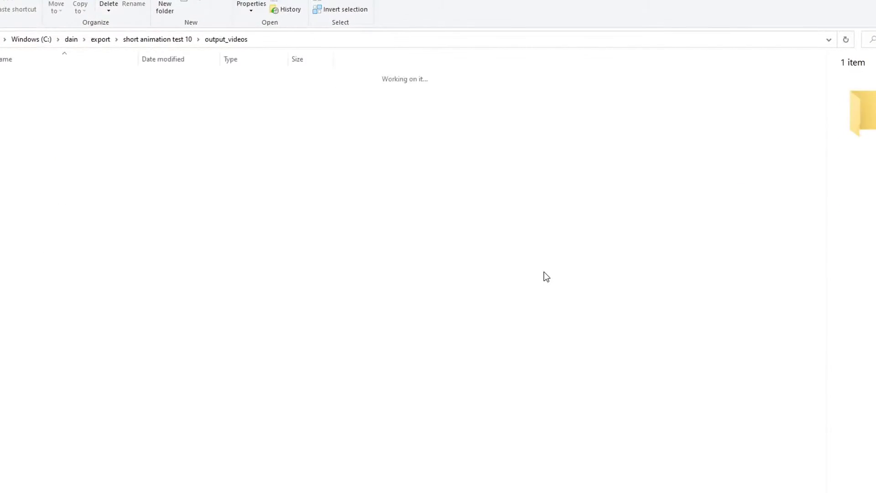
Navigate from output_videos up to the C:\dain\FINALS folder
key(alt+Up)
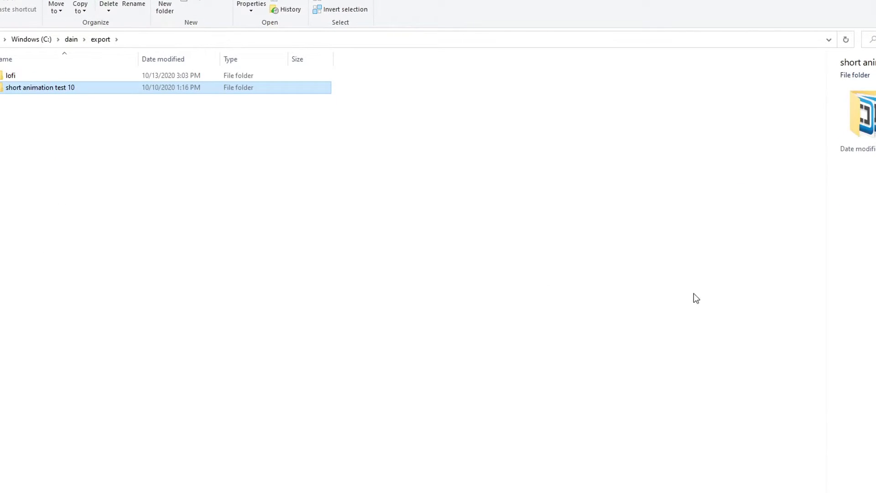
key(alt+Up)
key(Down)
key(Return)
key(Right)
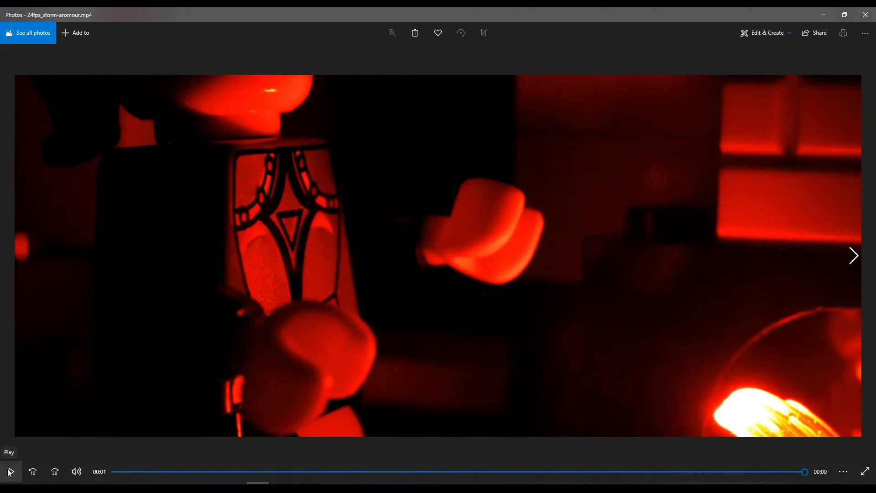
Replay 24fps_storm-aromour.mp4 several times and add it to the timeline after the existing clip
click(9, 472)
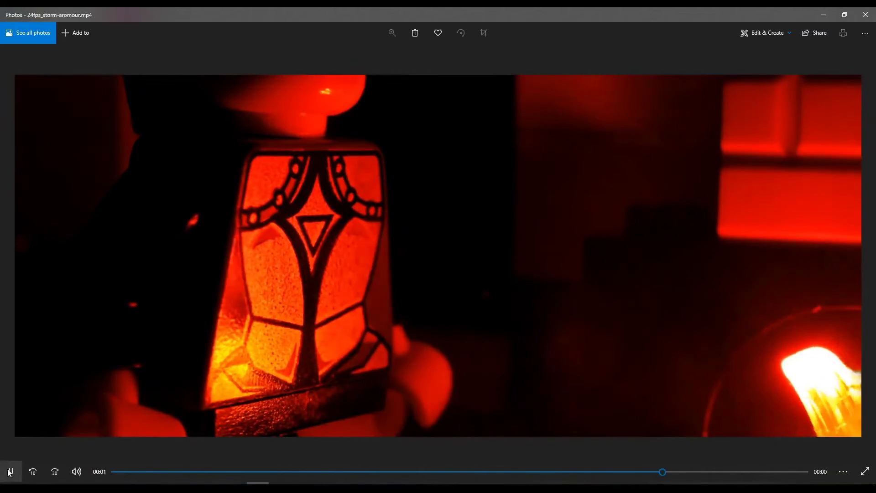
click(9, 472)
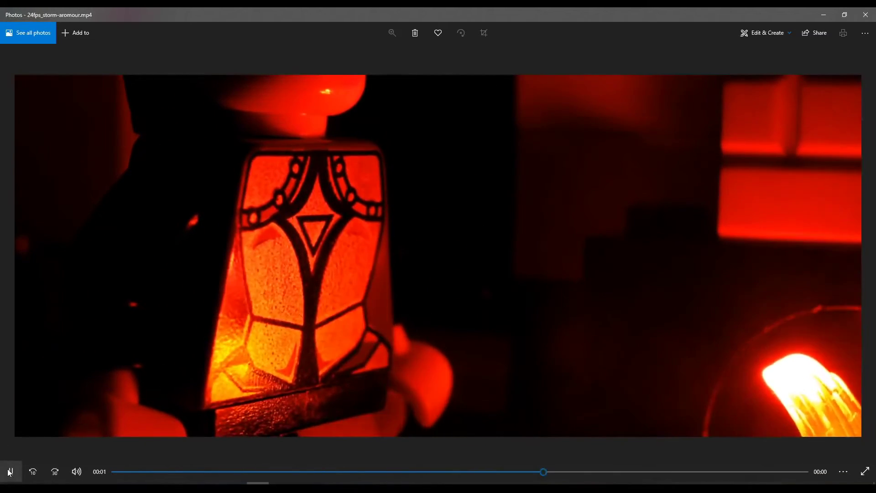
click(10, 472)
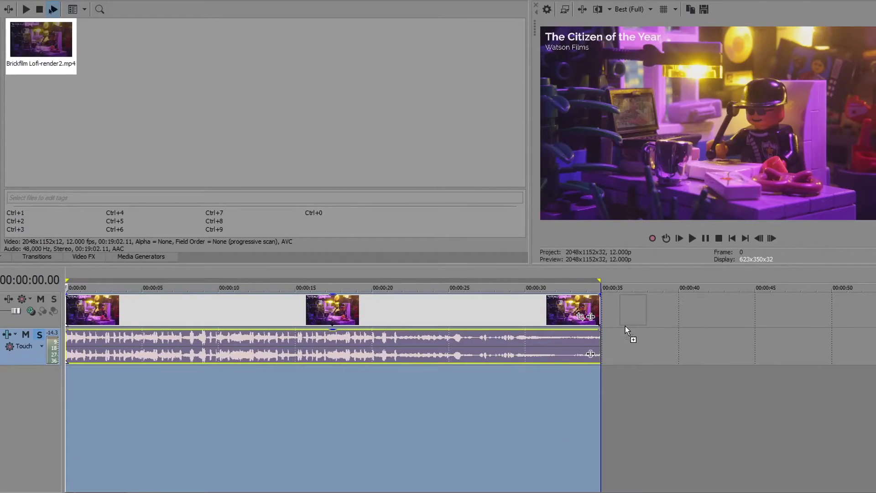
drag(625, 325, 660, 319)
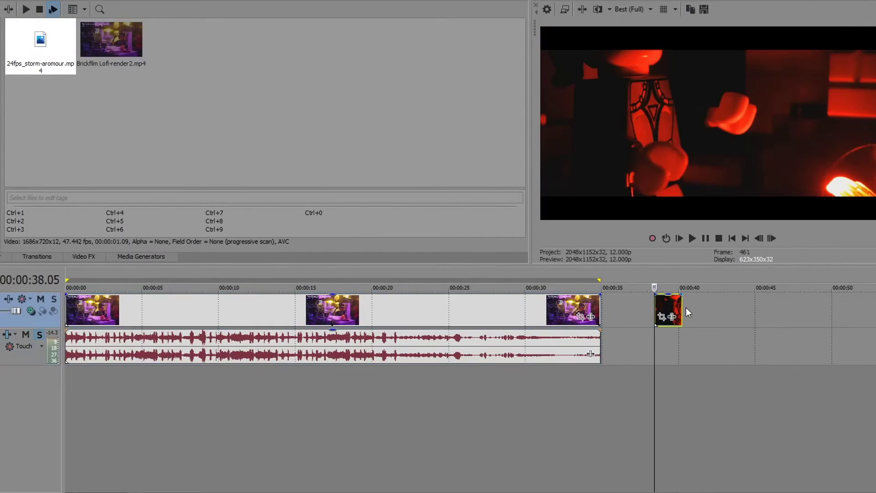
Apply a new playback rate to the interpolated clip and loop it to about 42 seconds
right_click(675, 311)
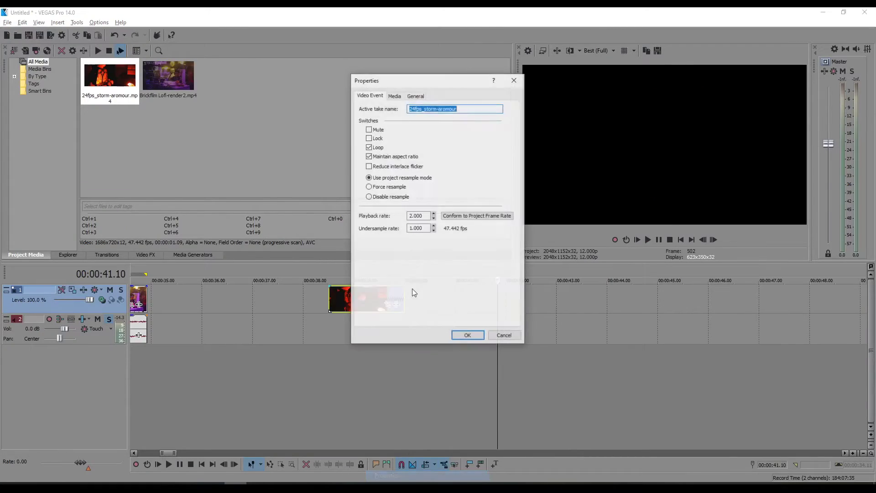
key(Return)
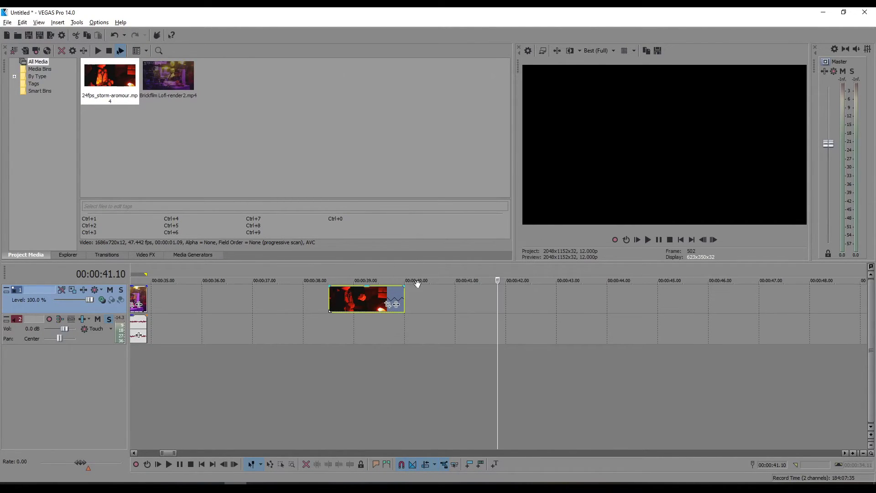
drag(401, 302, 509, 302)
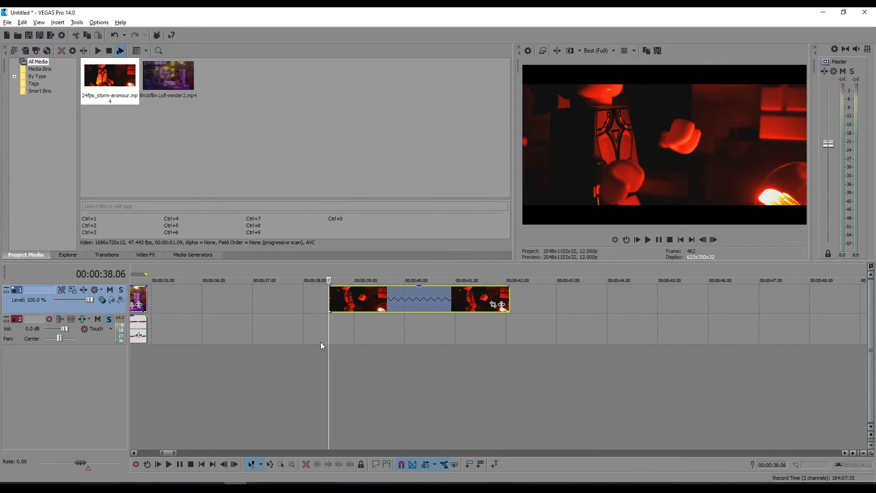
Place the original storm-aromour.mp4 on the timeline beside the interpolated clip
click(99, 482)
click(195, 317)
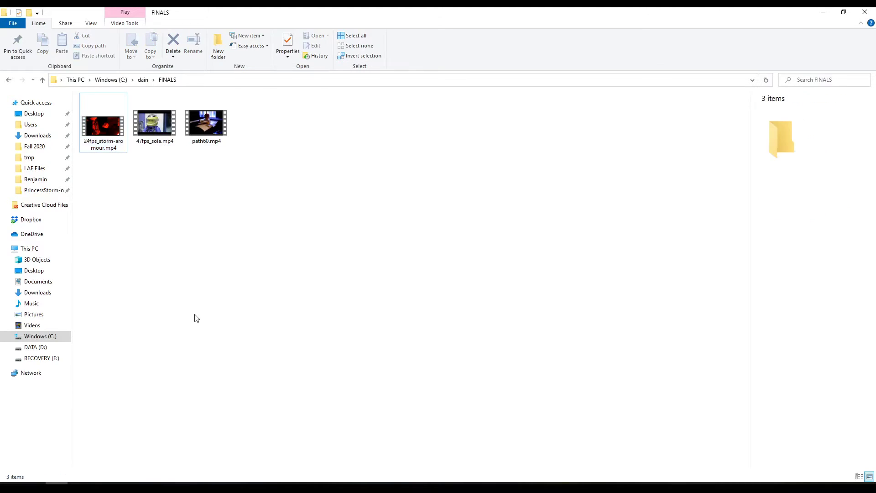
key(BackSpace)
drag(117, 156, 411, 301)
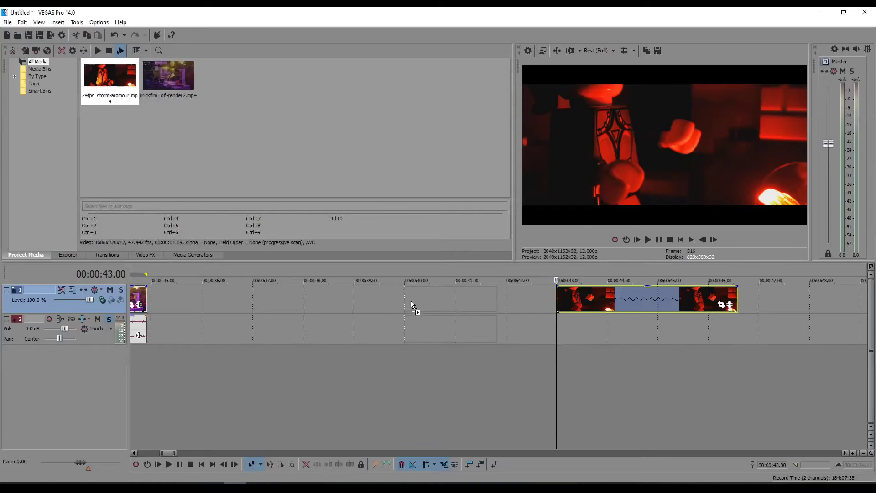
drag(480, 294, 472, 294)
drag(683, 299, 598, 300)
Play back both storm-aromour clips from the edit point to compare motion
click(470, 299)
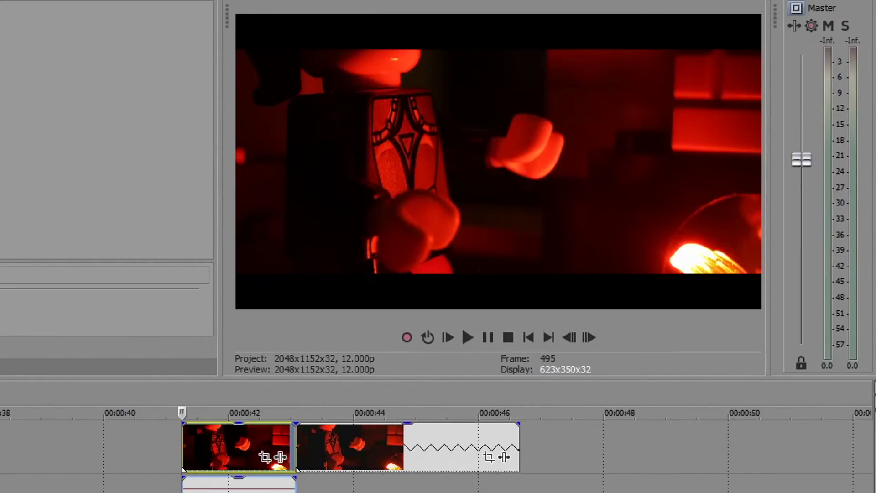
key(Up)
key(space)
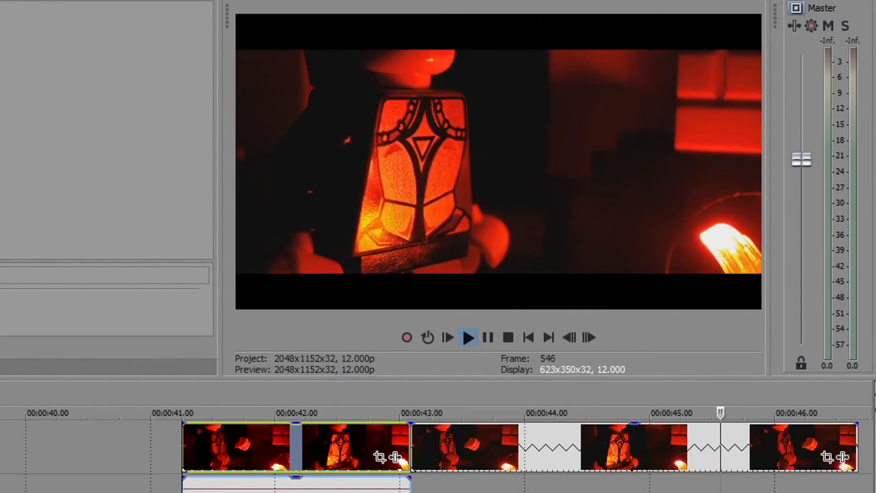
click(418, 458)
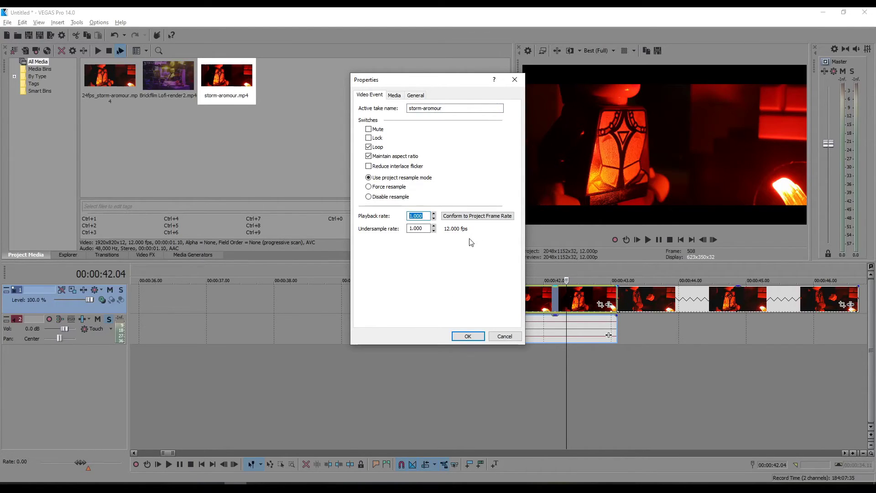
Loop the left storm-aromour clip and butt the right clip against its end
key(Return)
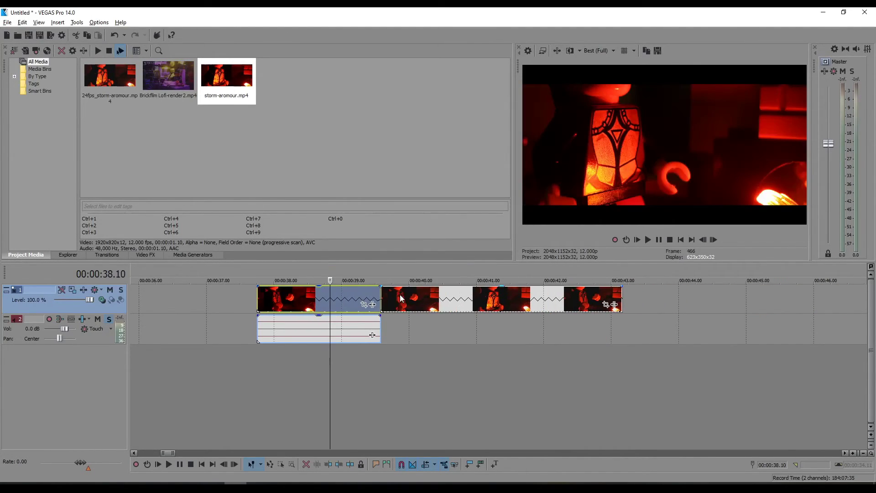
drag(413, 299, 706, 299)
drag(386, 298, 509, 290)
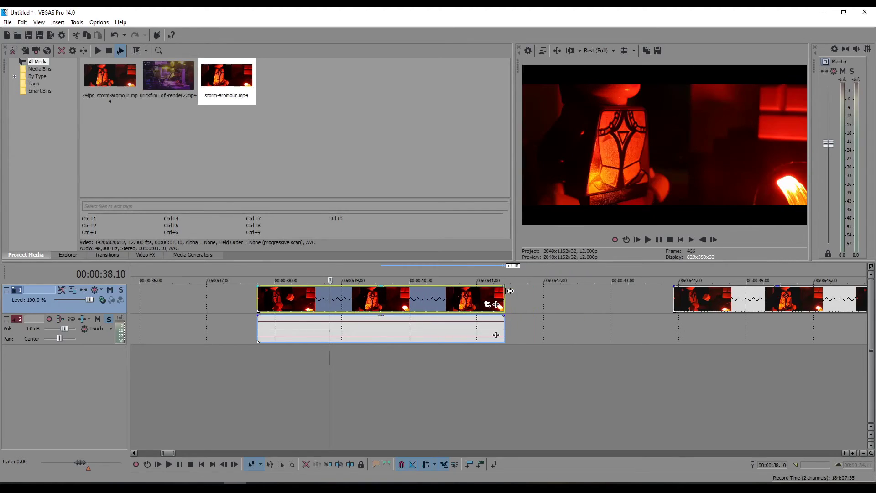
drag(696, 296, 556, 301)
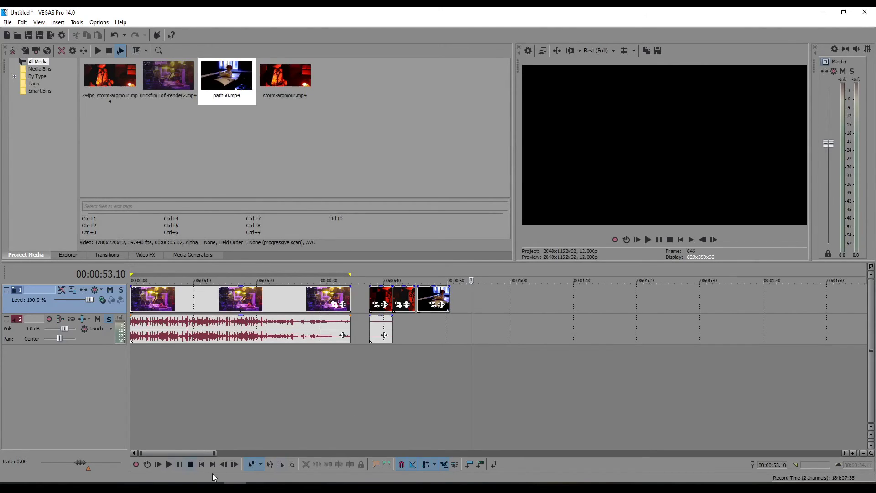
Check the lofi render console, now at 13 of 372 frames (about 3%)
click(228, 464)
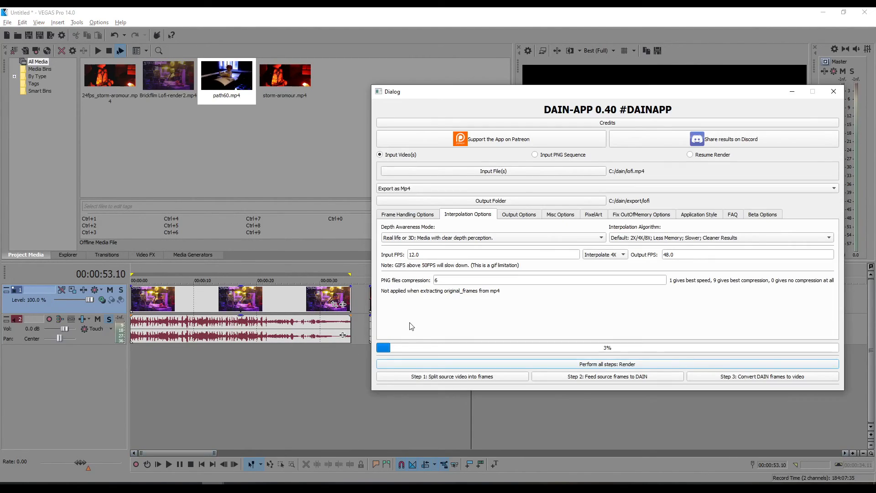
click(174, 467)
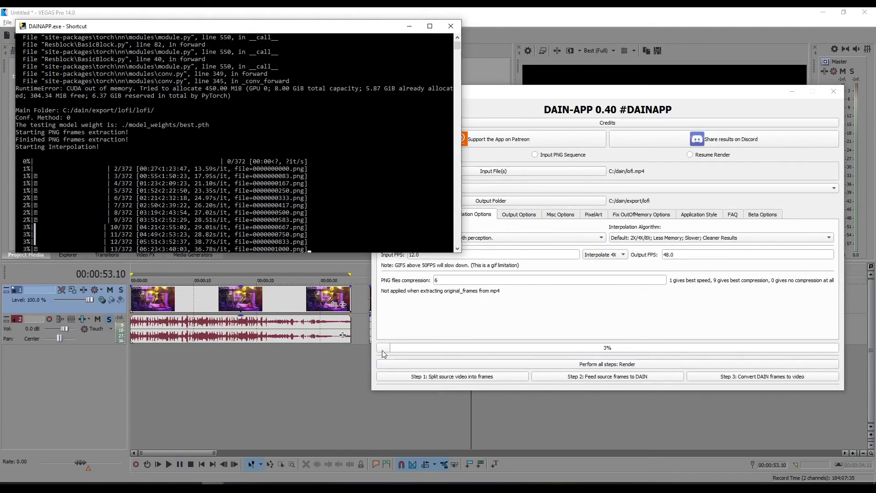